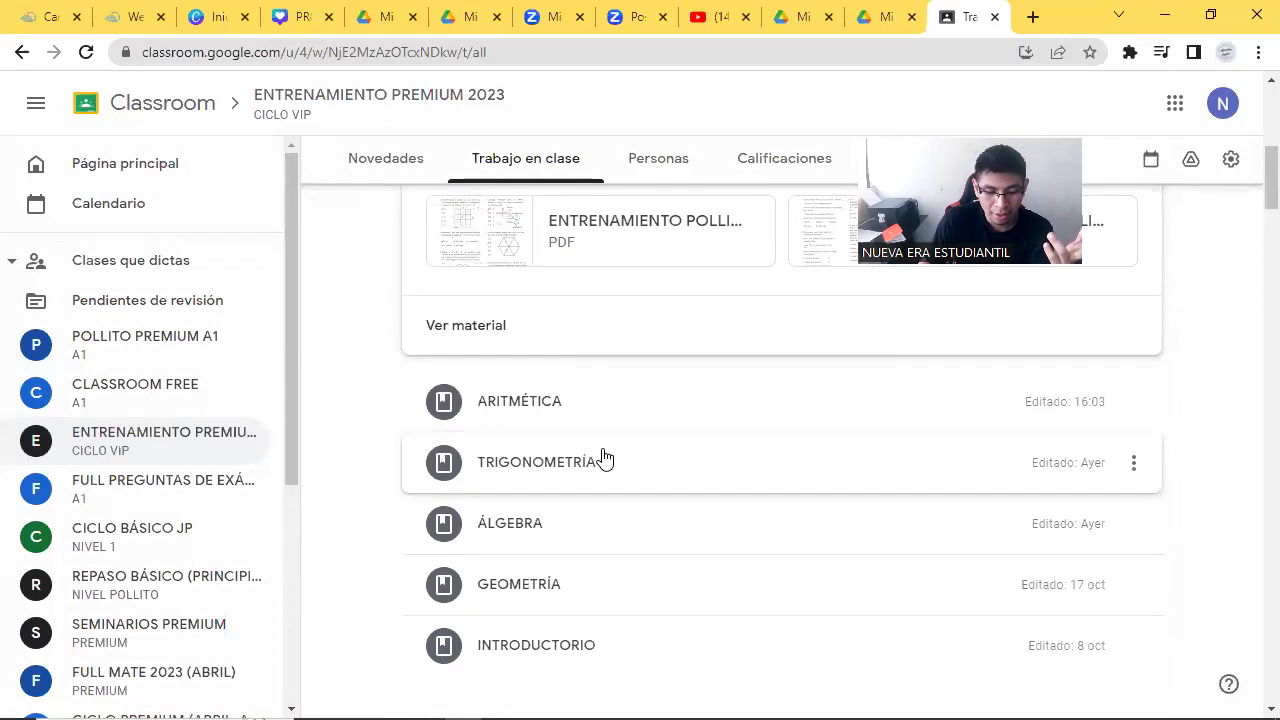
Open ENTRENAMIENTO POLLITO - GEOMETRÍA 1 (1).pdf from the GEOMETRÍA material, review the exercises on all three pages, and close it.
scroll(600, 457, down, 1)
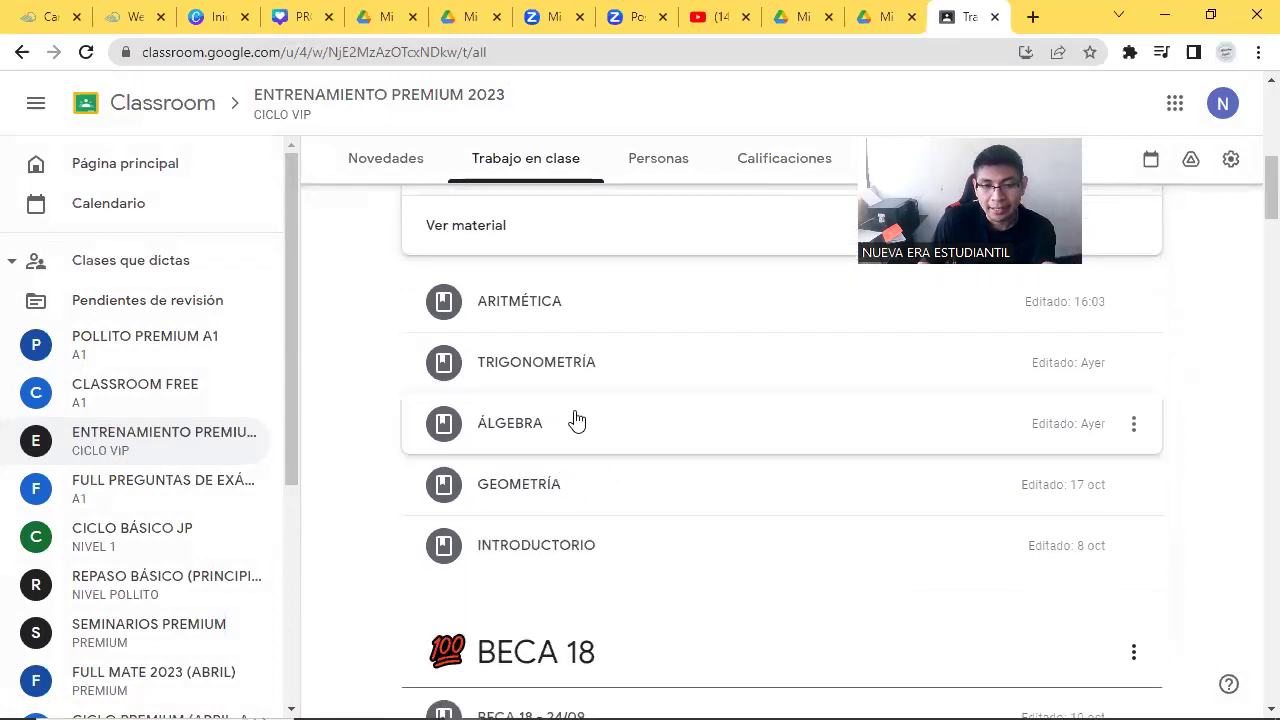
click(530, 484)
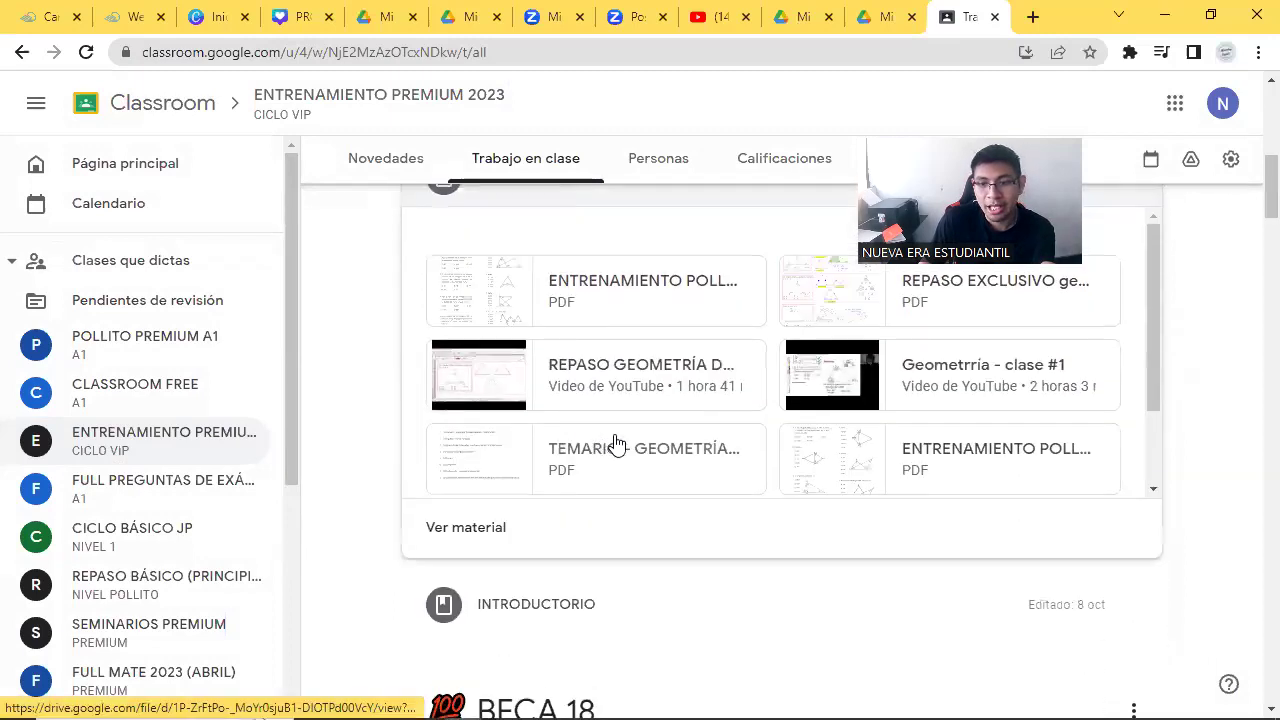
click(838, 462)
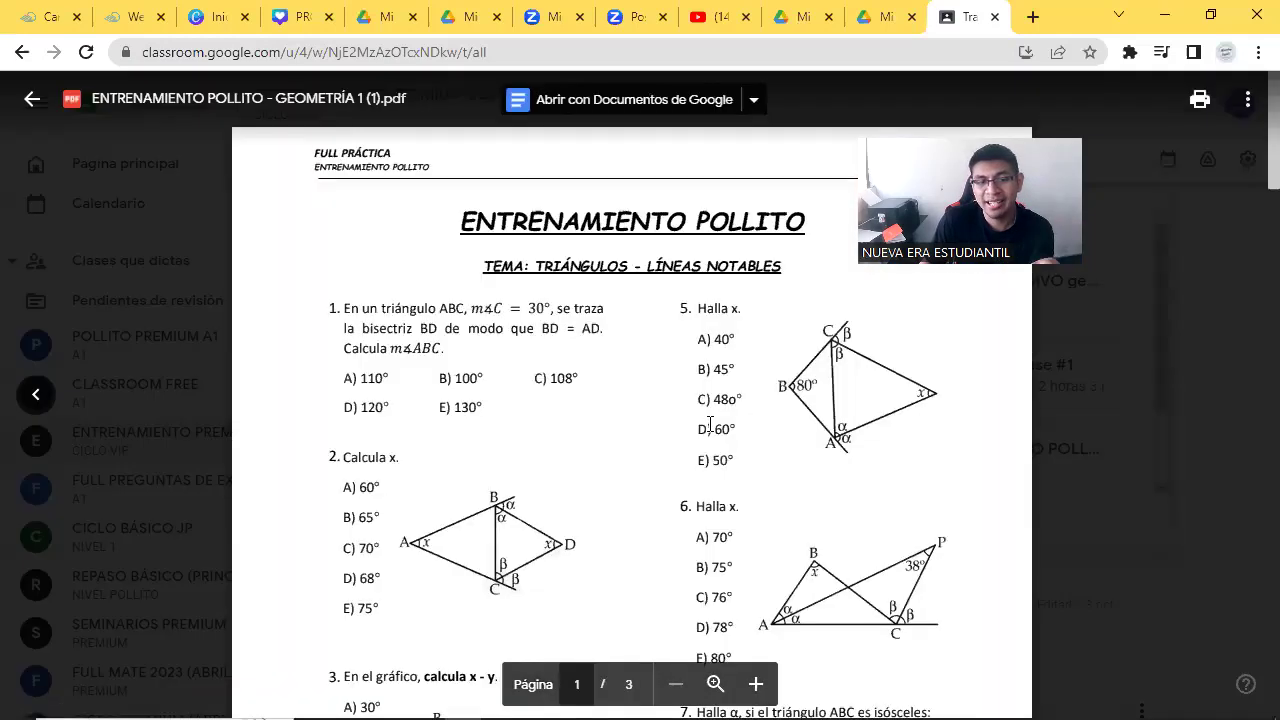
scroll(710, 425, down, 5)
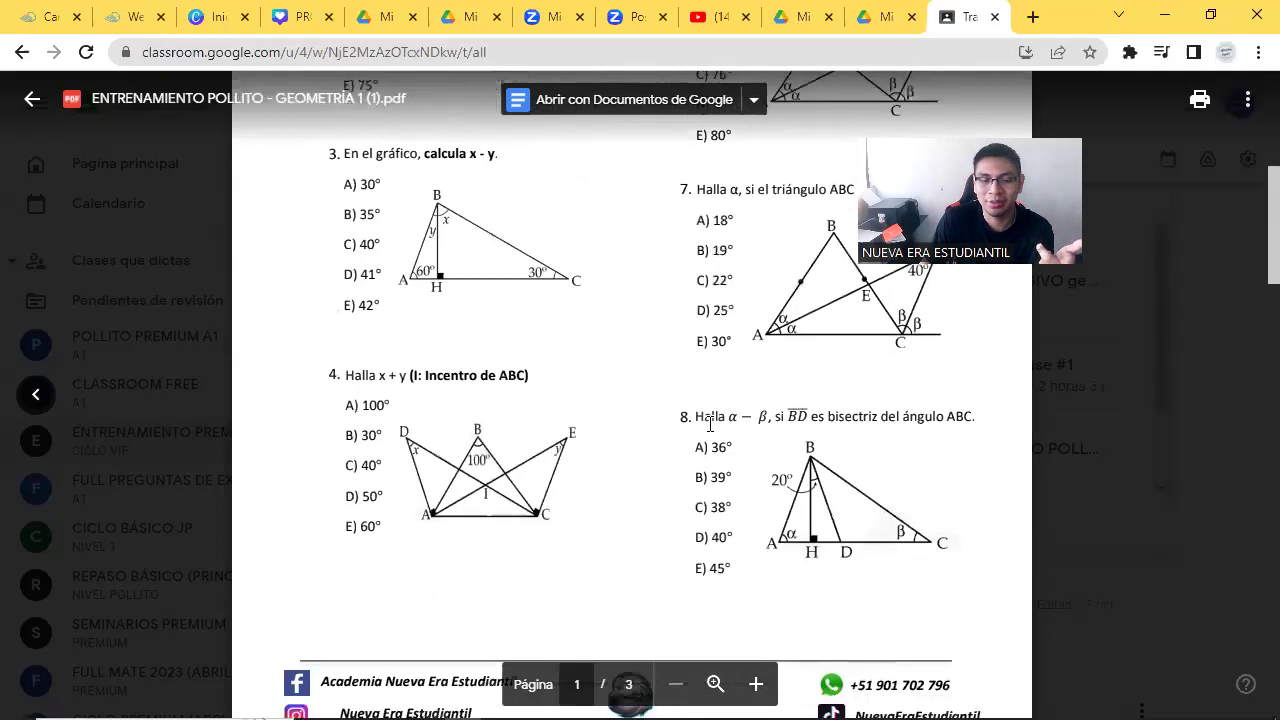
scroll(710, 425, down, 2)
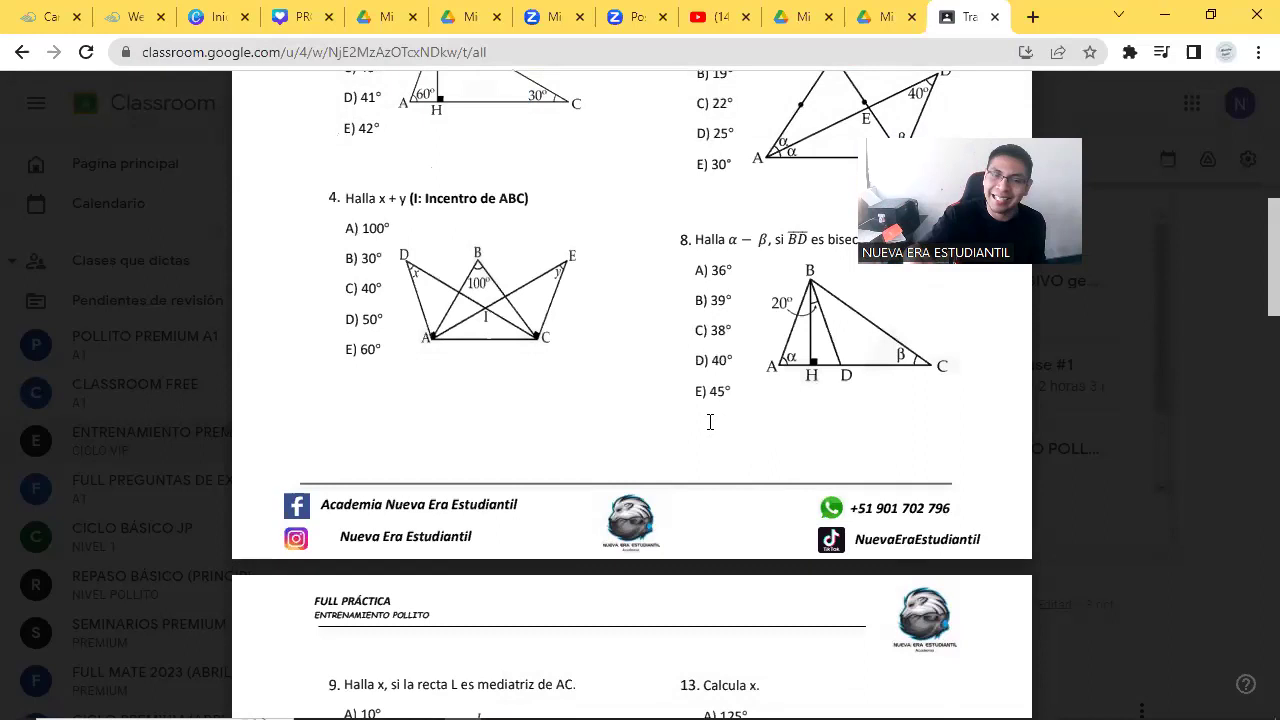
scroll(710, 422, down, 8)
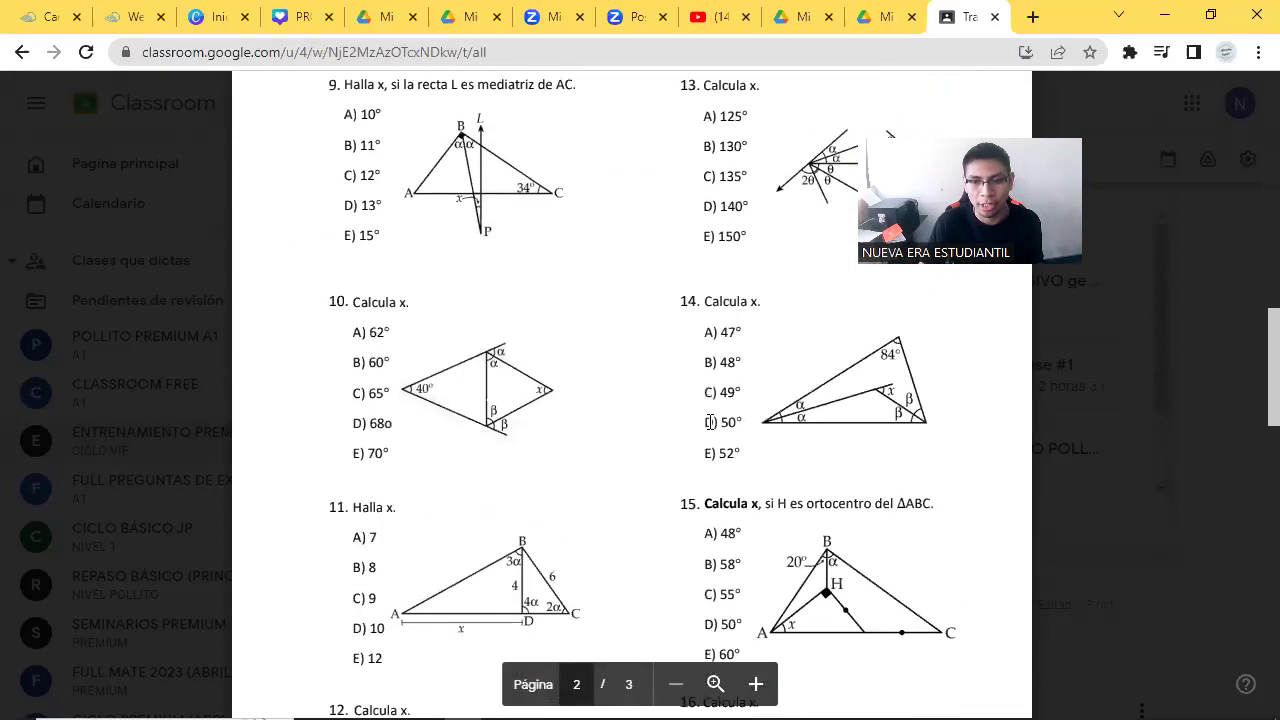
scroll(710, 422, down, 3)
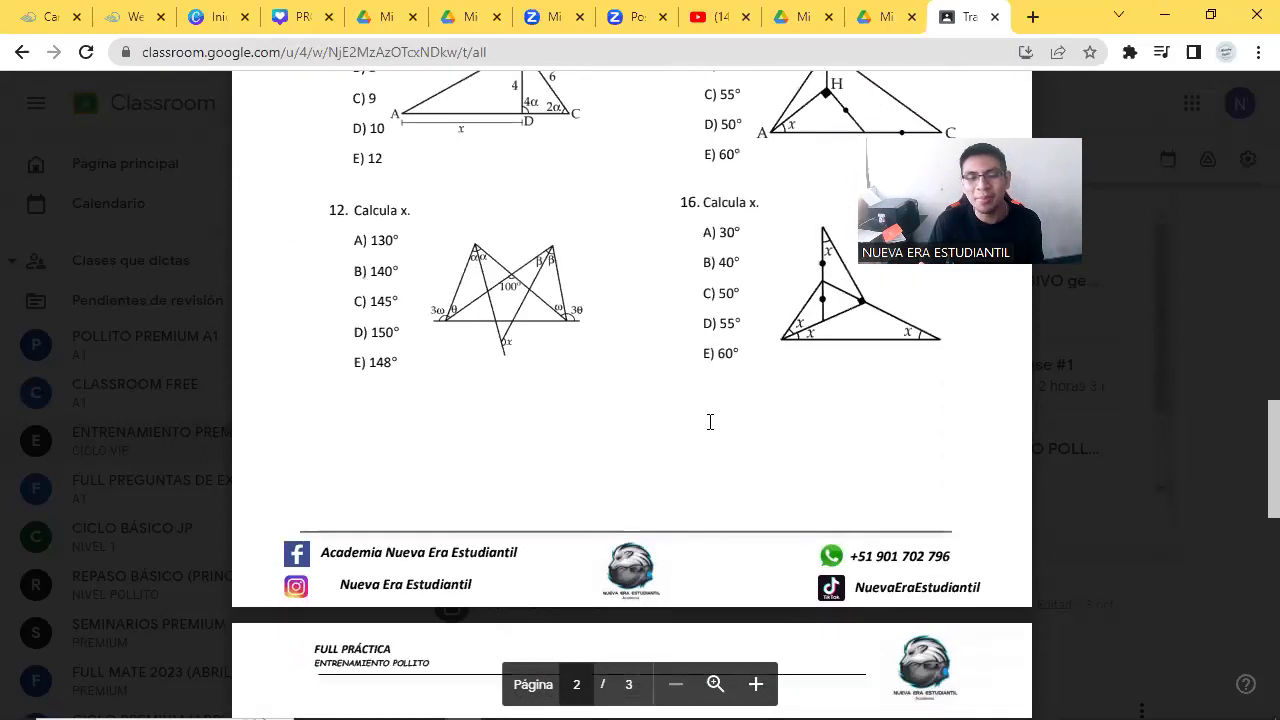
scroll(710, 422, down, 6)
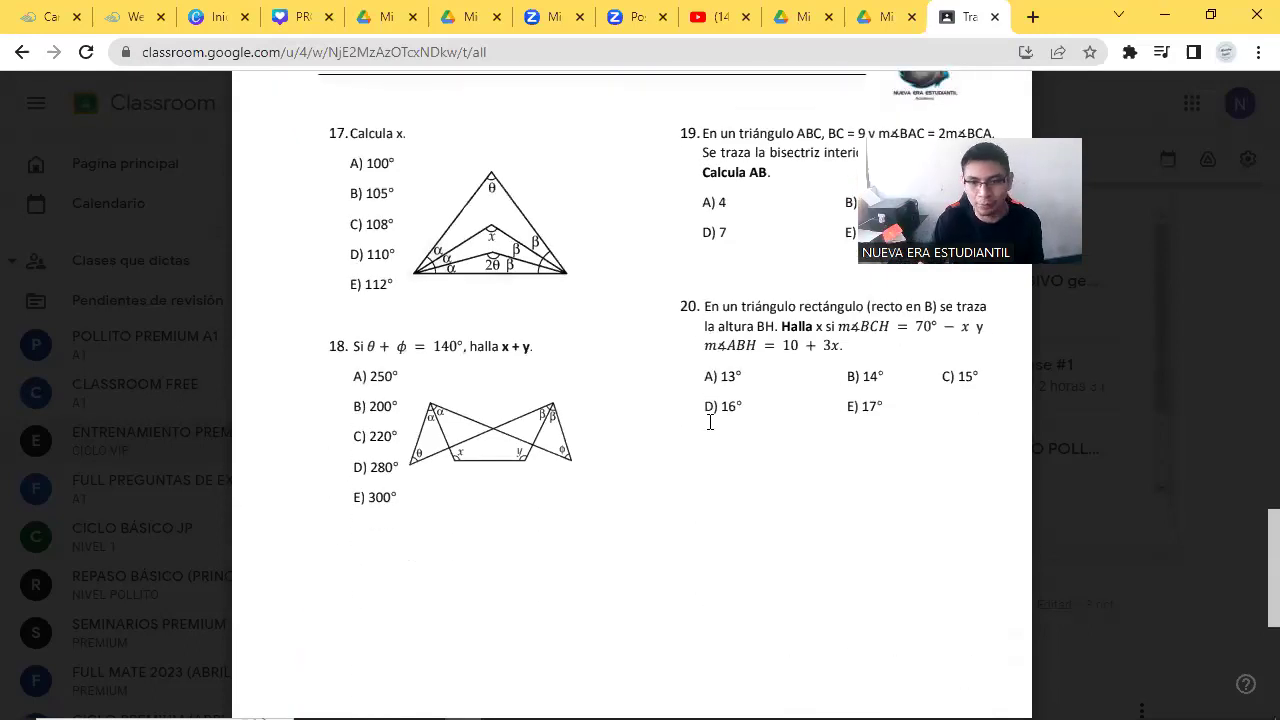
key(Escape)
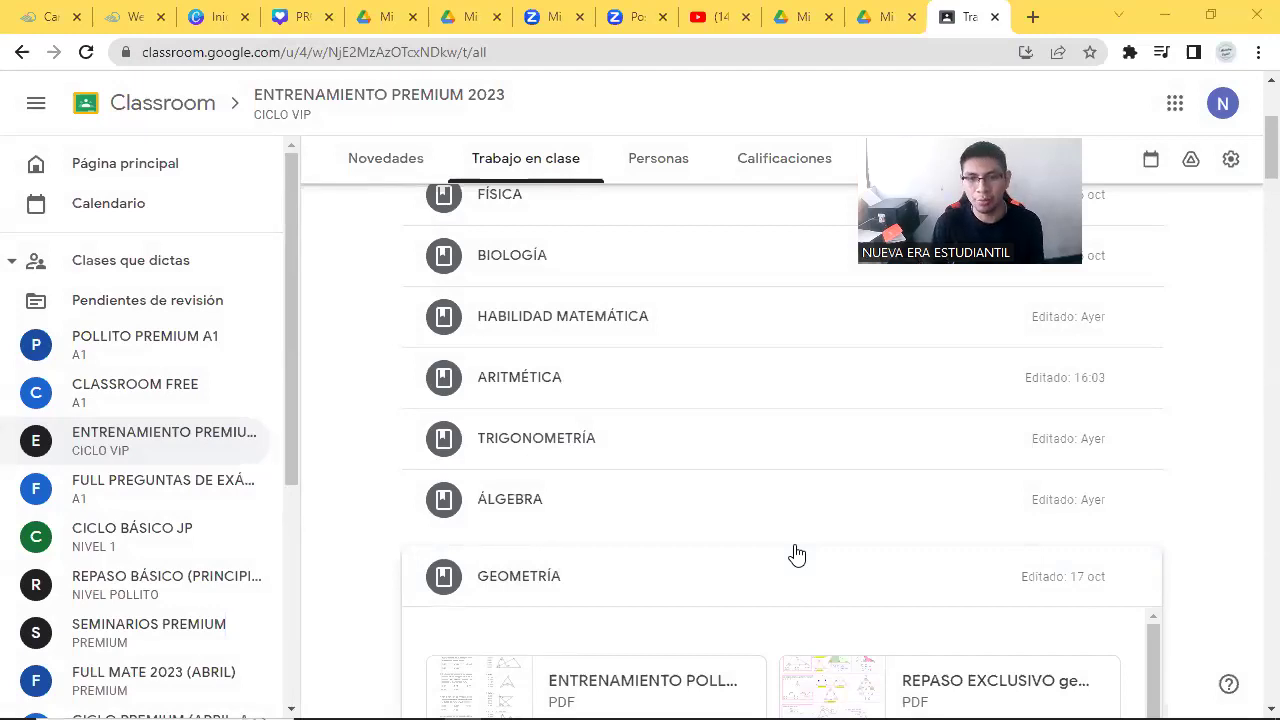
Look over the subject list of the Pollito Premium topic, then expand the INTRODUCTORIO material and browse its attached PDFs and videos.
scroll(790, 540, down, 4)
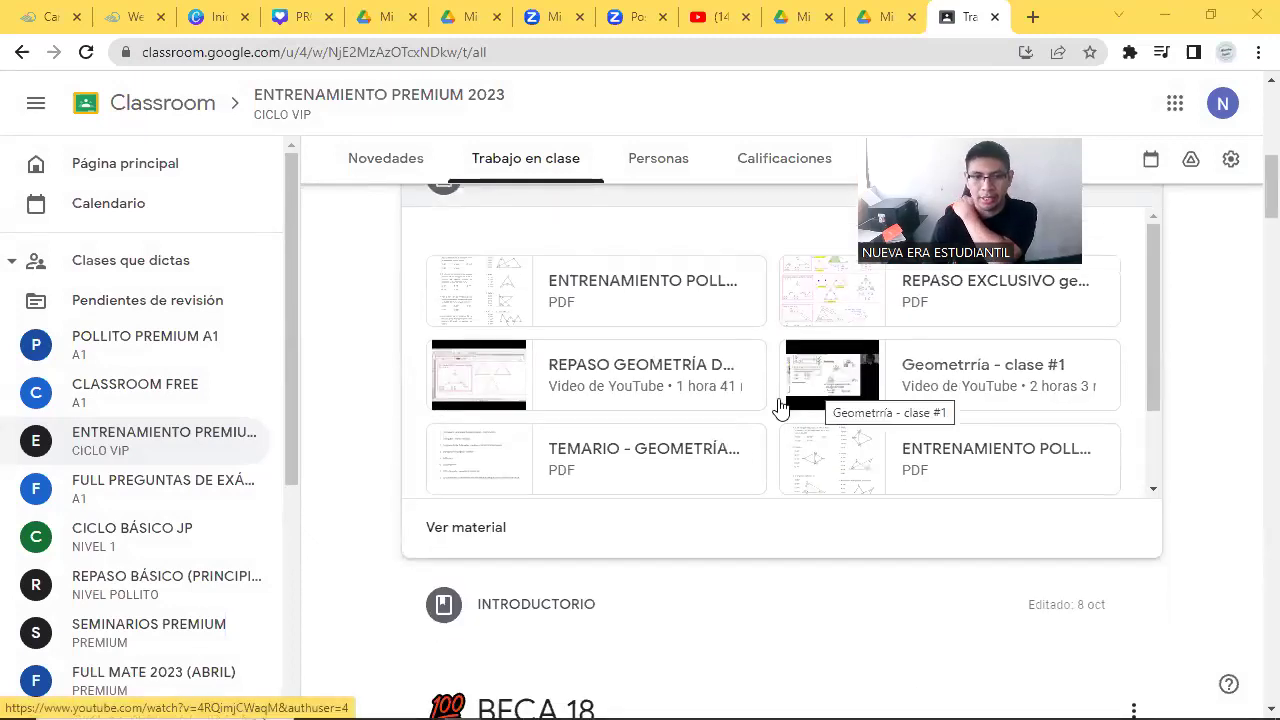
scroll(605, 435, up, 3)
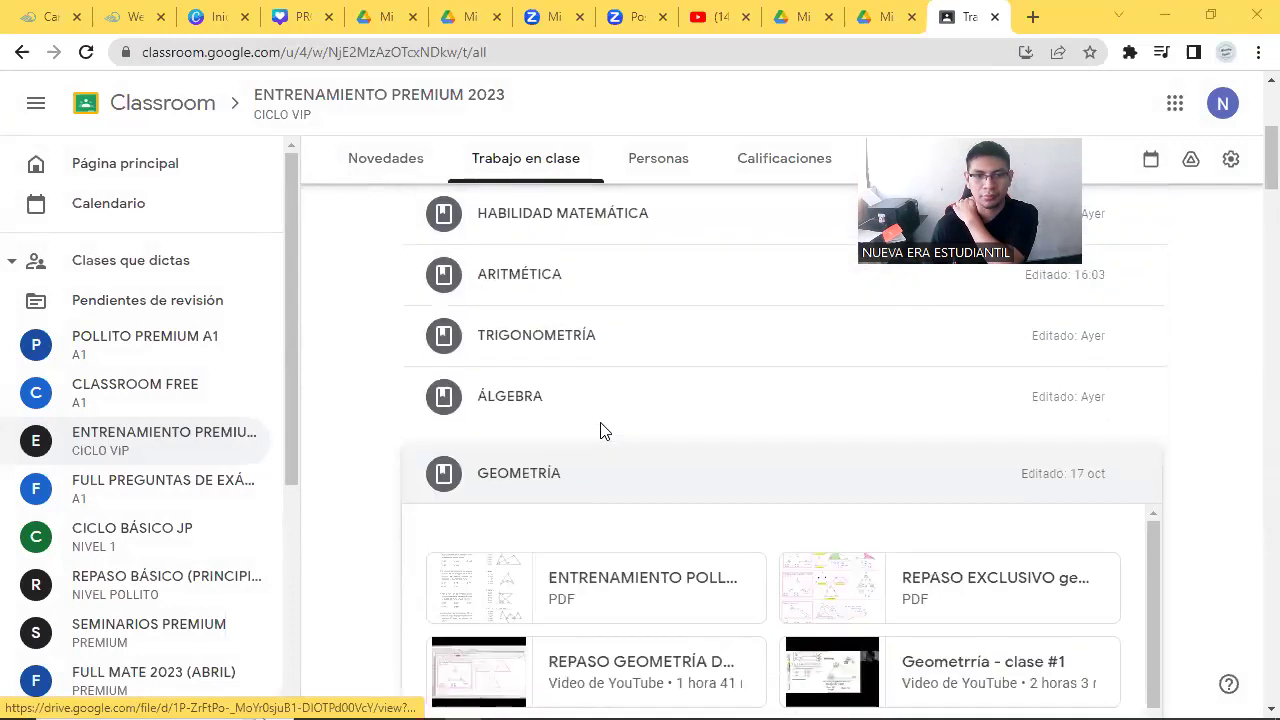
scroll(600, 370, up, 3)
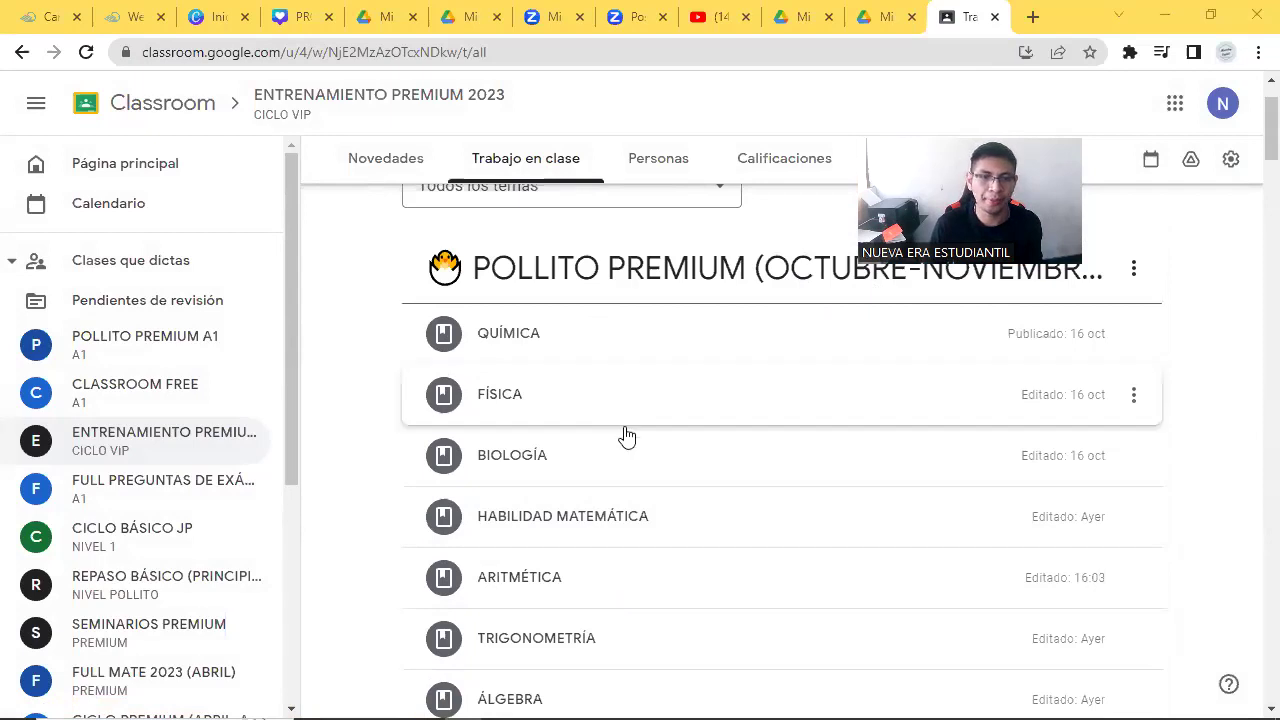
scroll(626, 434, down, 4)
scroll(624, 437, up, 2)
scroll(623, 437, down, 1)
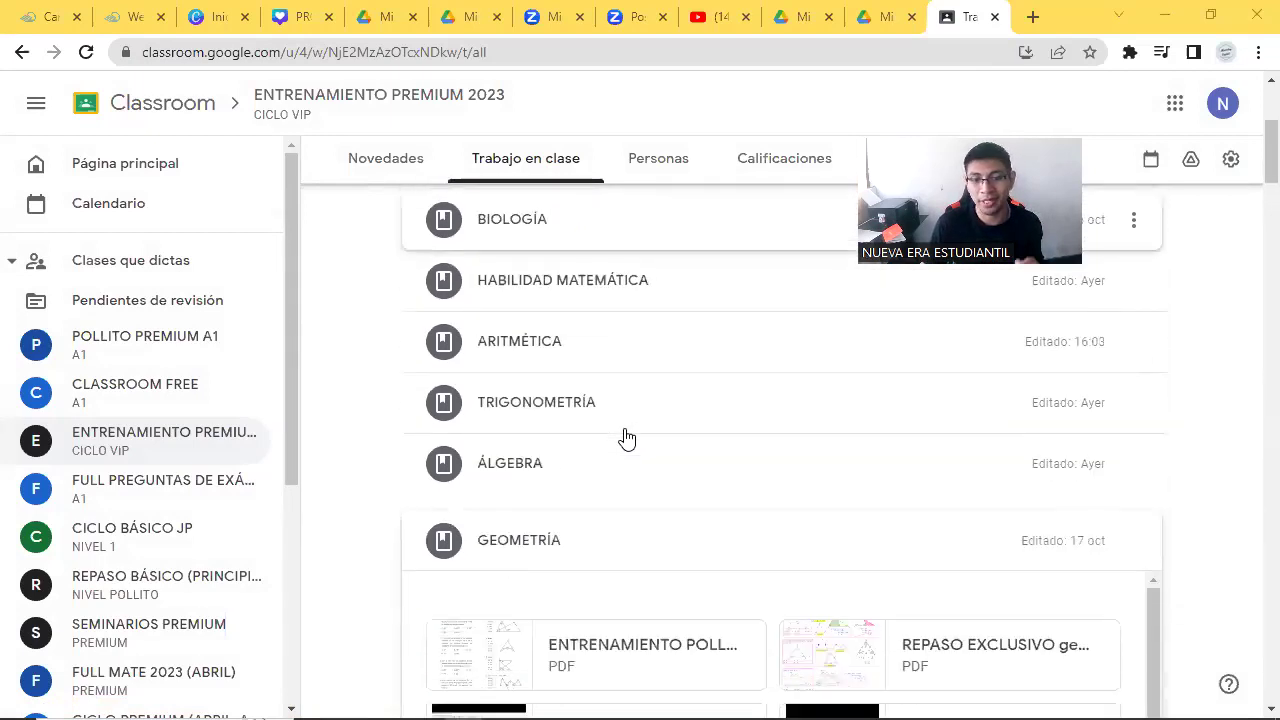
click(594, 477)
scroll(594, 478, down, 1)
click(608, 440)
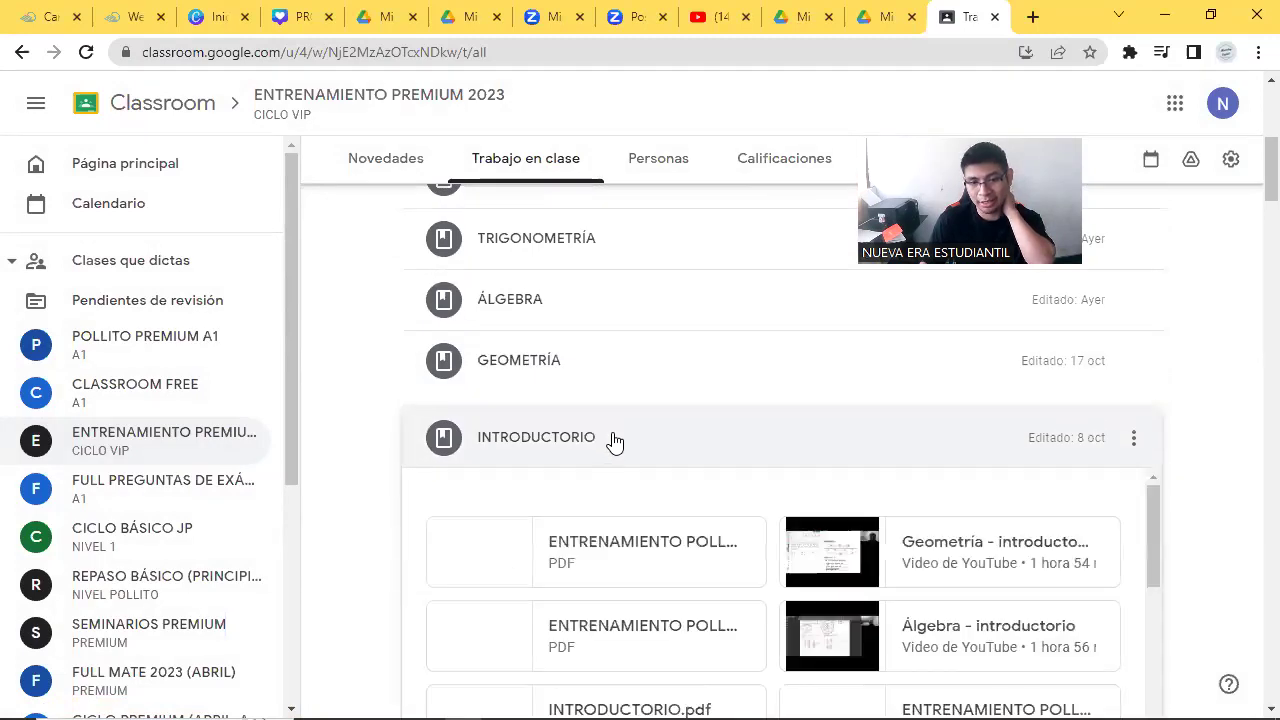
scroll(616, 445, down, 3)
scroll(638, 454, down, 5)
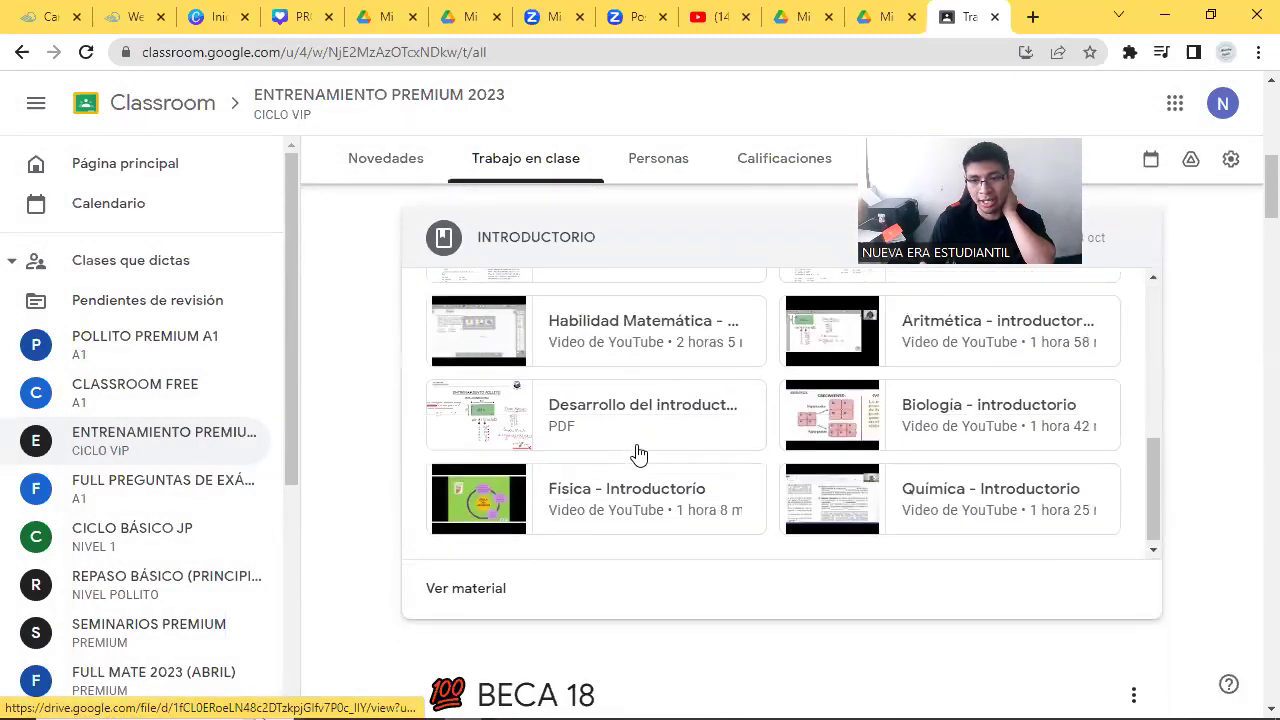
scroll(638, 454, up, 5)
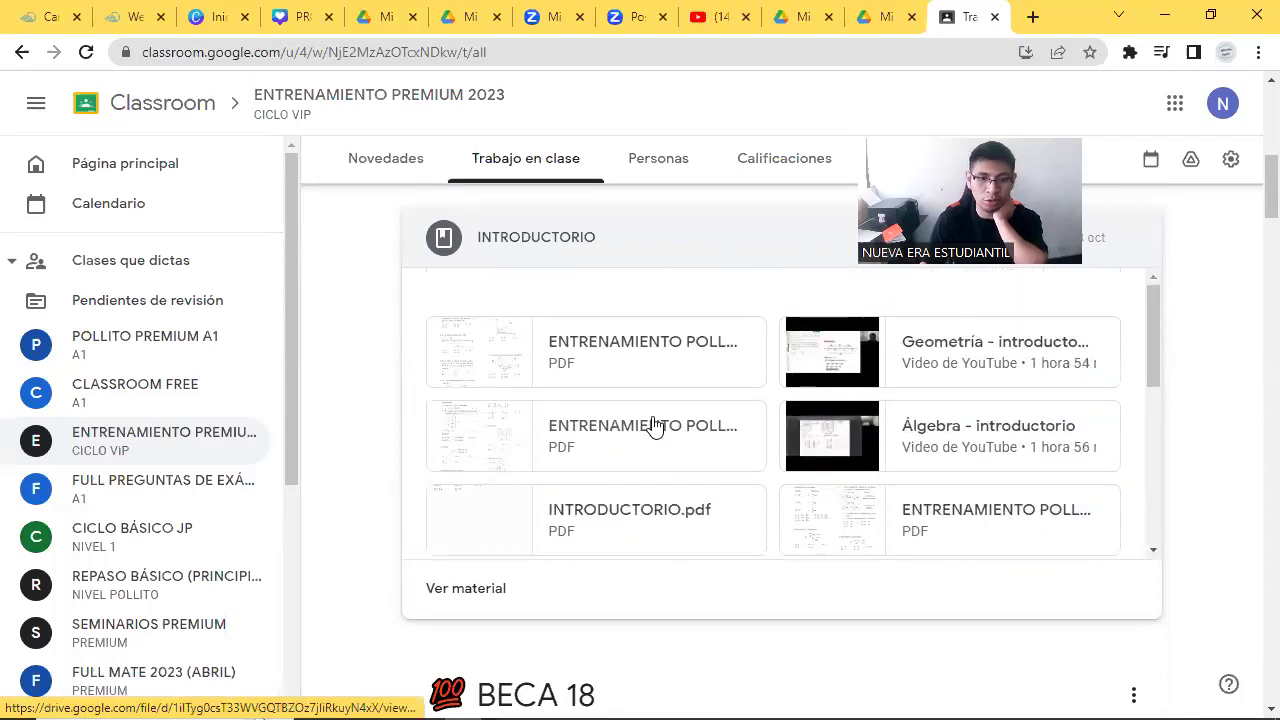
Open ENTRENAMIENTO POLLITO - GEOMETRÍA (1).pdf from the INTRODUCTORIO material, review its three pages, and return to the start of the classwork list.
click(620, 350)
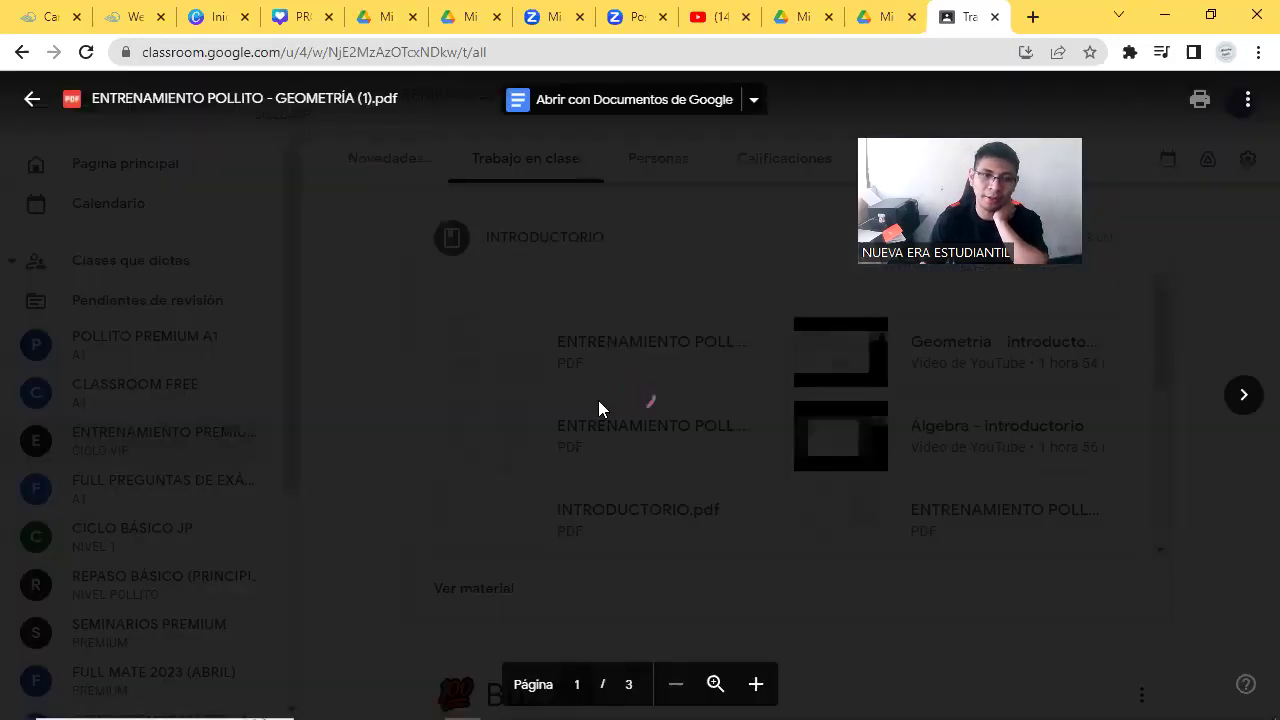
scroll(600, 400, down, 10)
scroll(600, 400, down, 10)
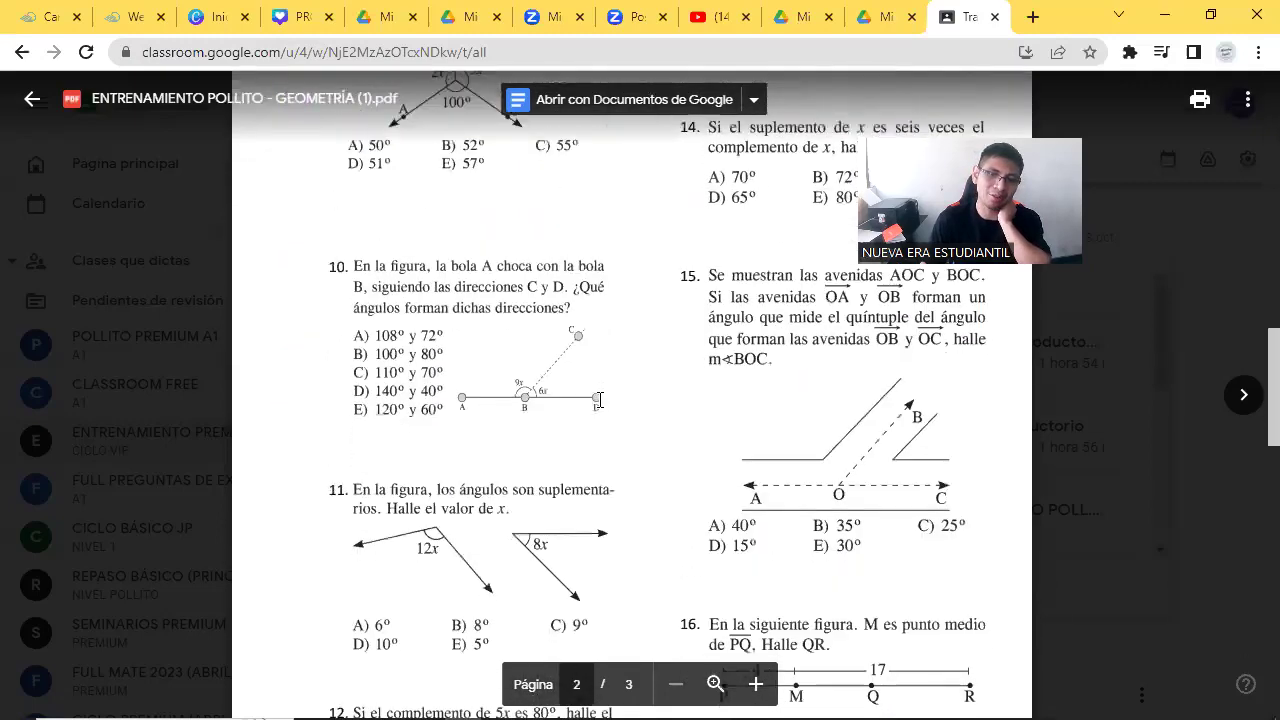
scroll(600, 400, up, 15)
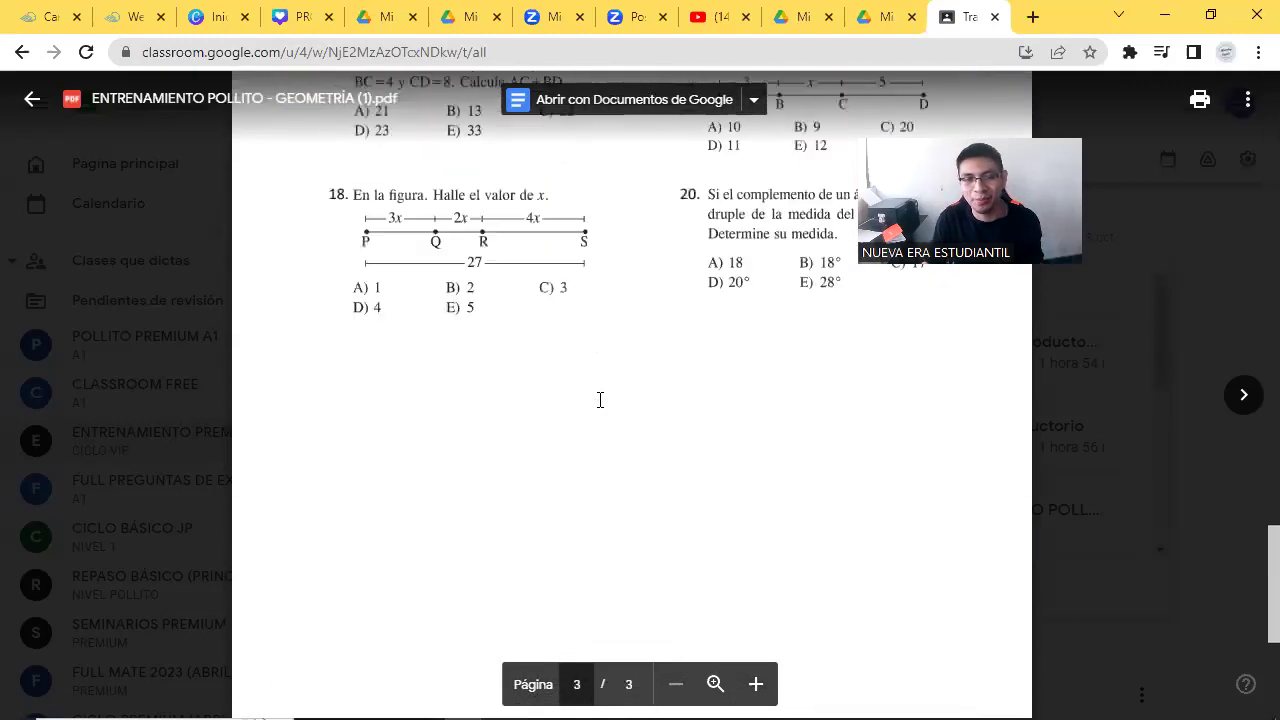
scroll(600, 400, up, 5)
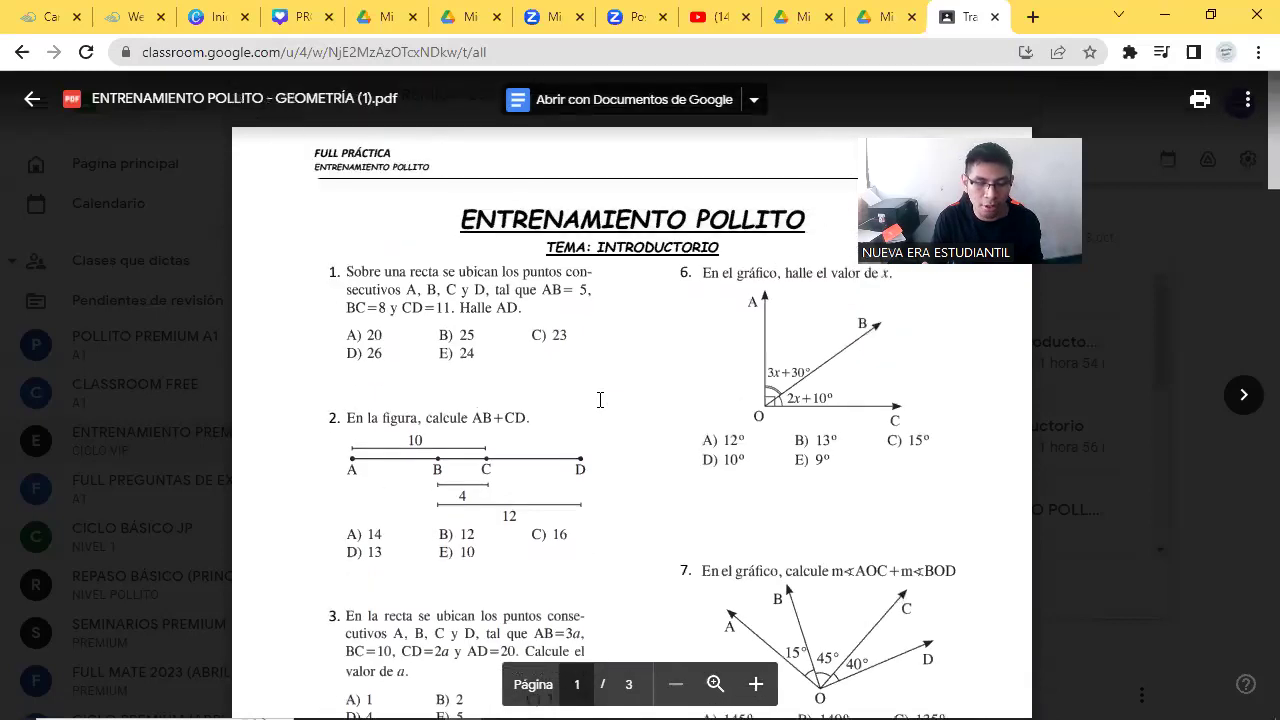
key(Escape)
scroll(634, 406, up, 3)
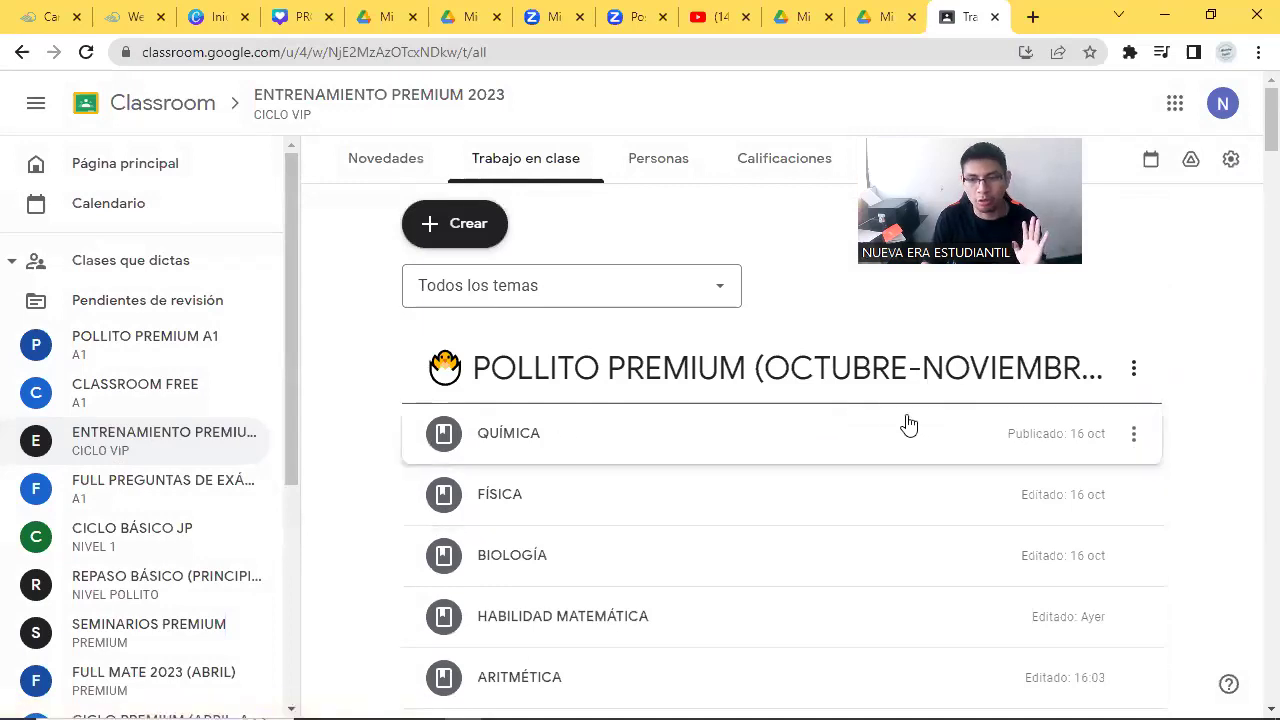
Switch to PDF Annotator and start a formula in the blank area below the last exercise with the line "noviembre - diciembre".
key(alt+Tab)
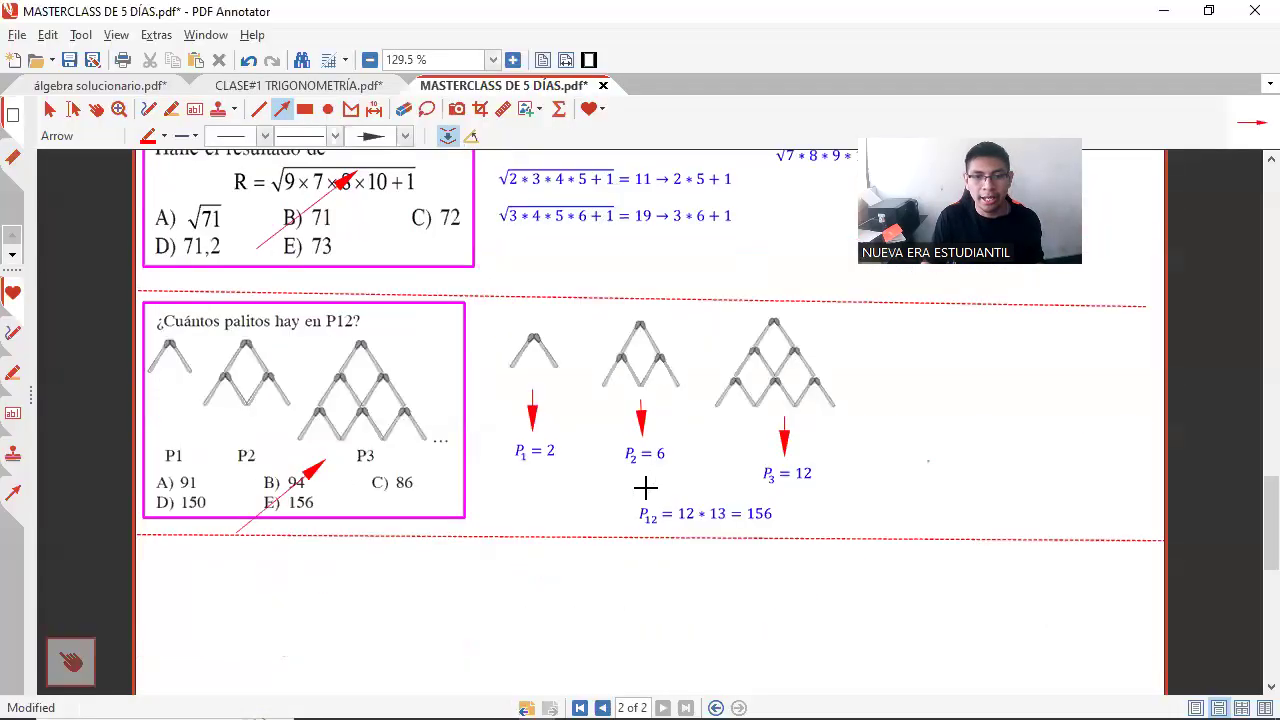
scroll(645, 487, down, 3)
click(559, 109)
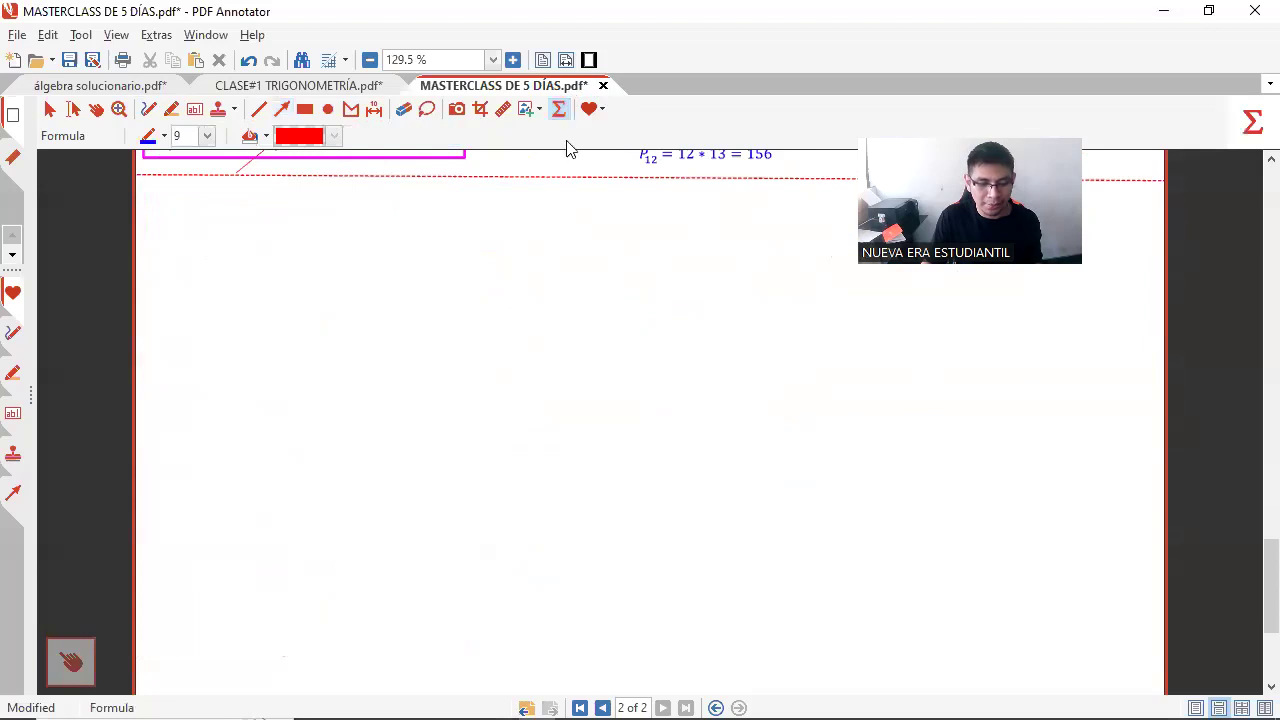
click(562, 316)
text(l)
key(BackSpace)
text(nov)
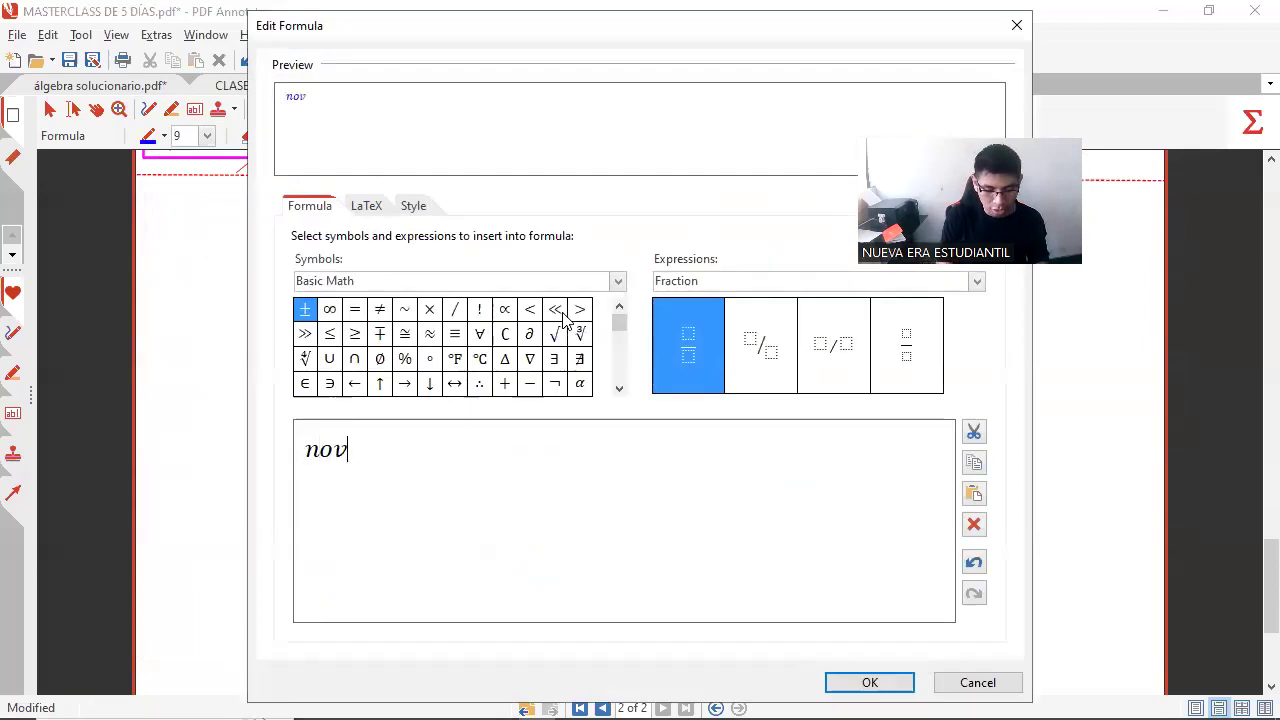
text(iembre - diciembre)
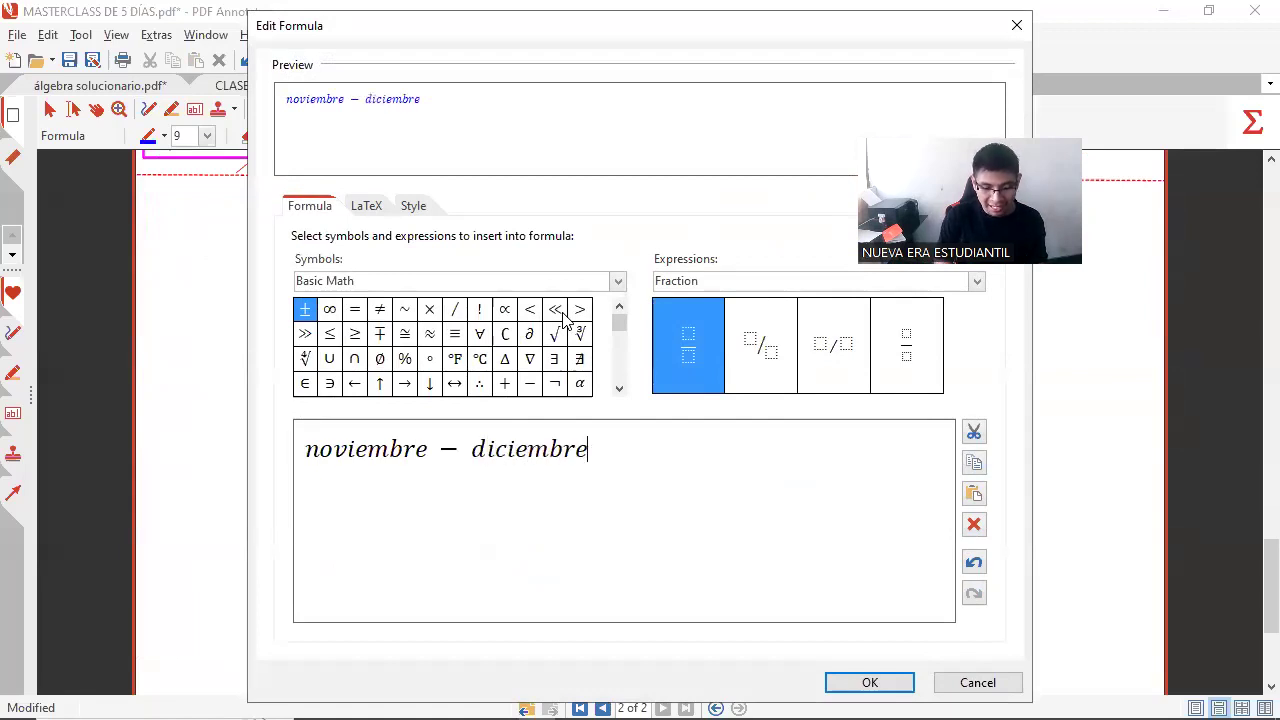
Add "lunes a domingo" as the second line of the formula.
key(Return)
text(l)
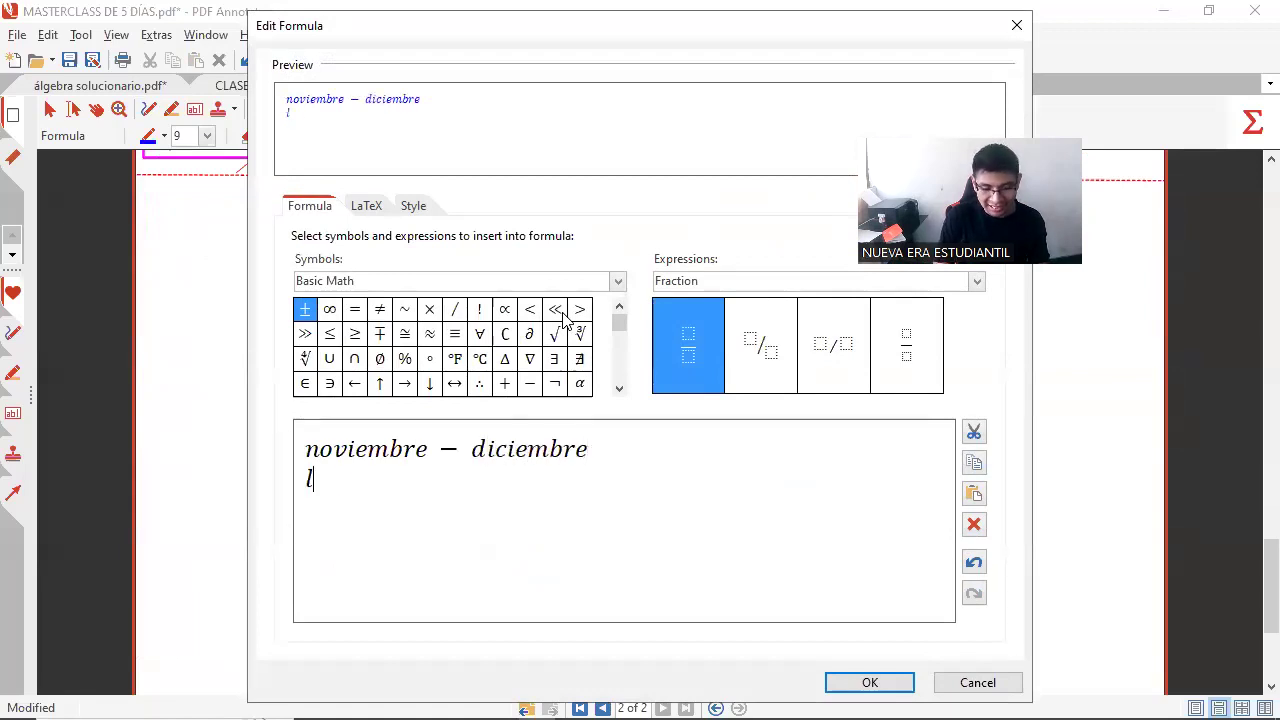
text(unes a domingo)
Add the class hours "6:00pm-9:00pm" as the third line of the formula.
key(Return)
text(6)
text(pm -)
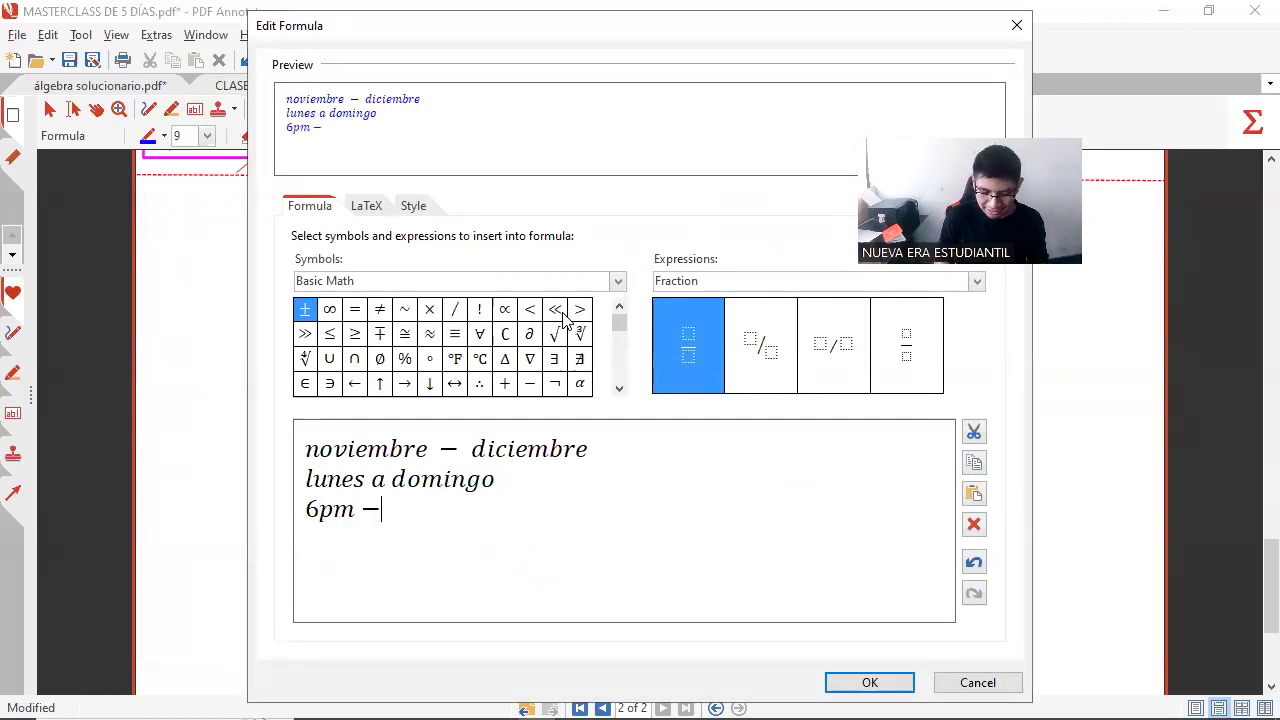
text(9:00pm)
key(Left)
key(Left)
key(Left)
key(Left)
key(Left)
key(Left)
key(Left)
key(Left)
key(Left)
text(: 00)
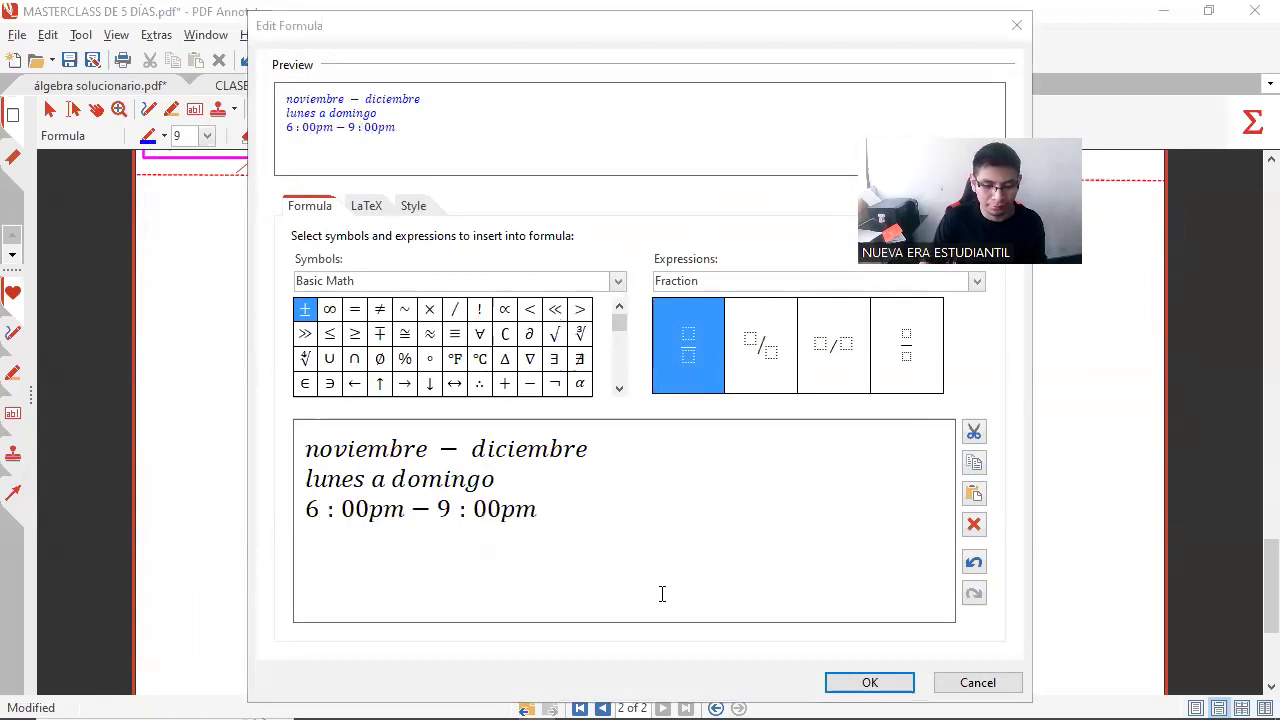
Add, below a blank line in the formula, the subjects "álgebra − geometría − trigonometría − rm − aritmética".
click(610, 517)
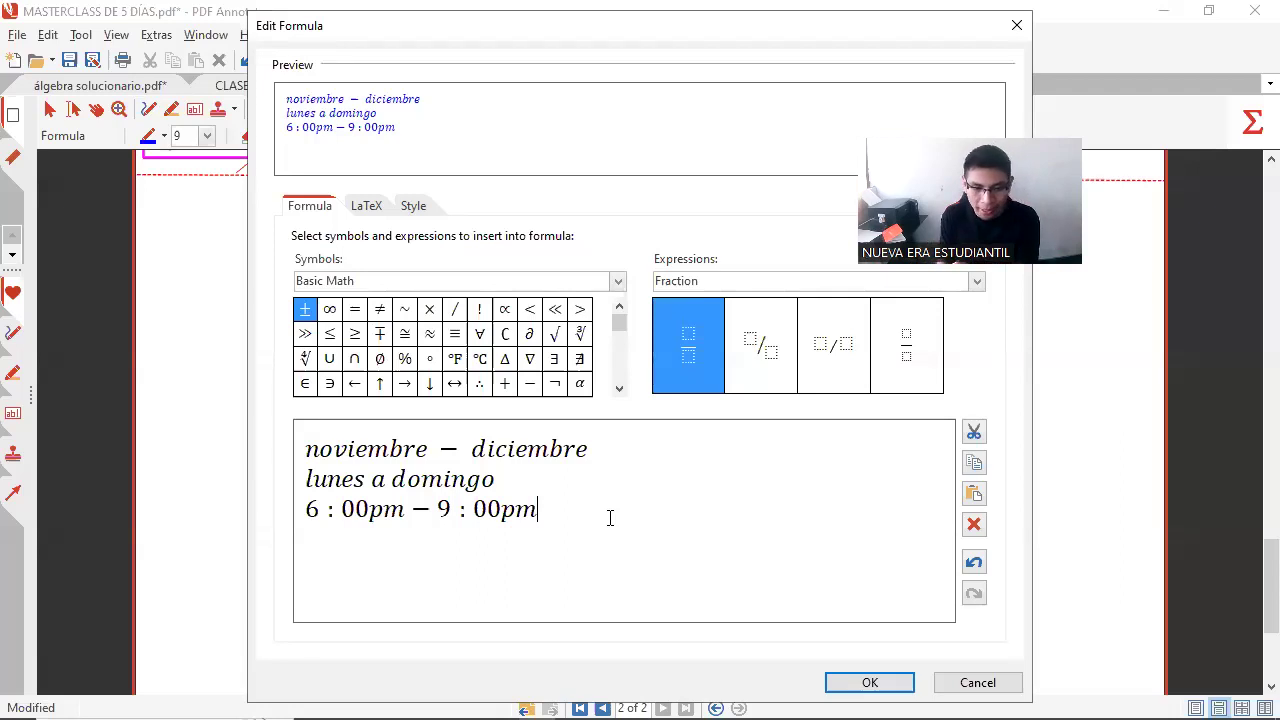
key(Return)
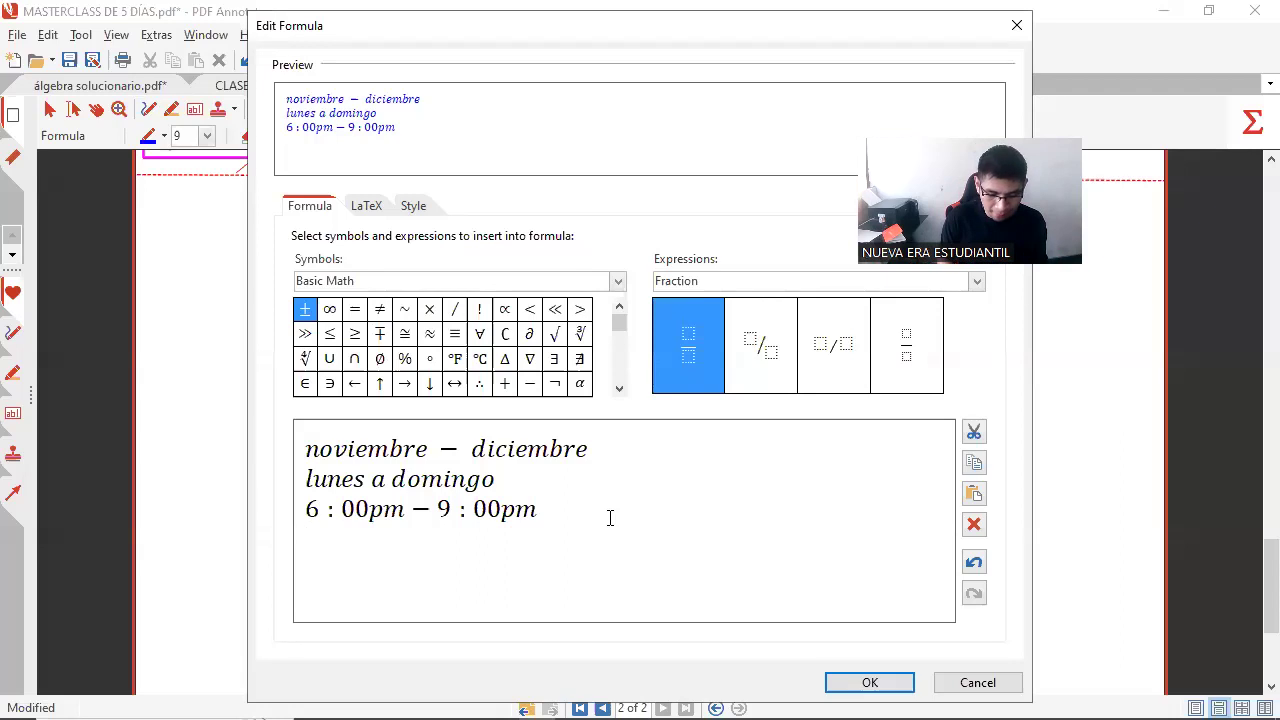
key(Return)
text(álgebra - geo)
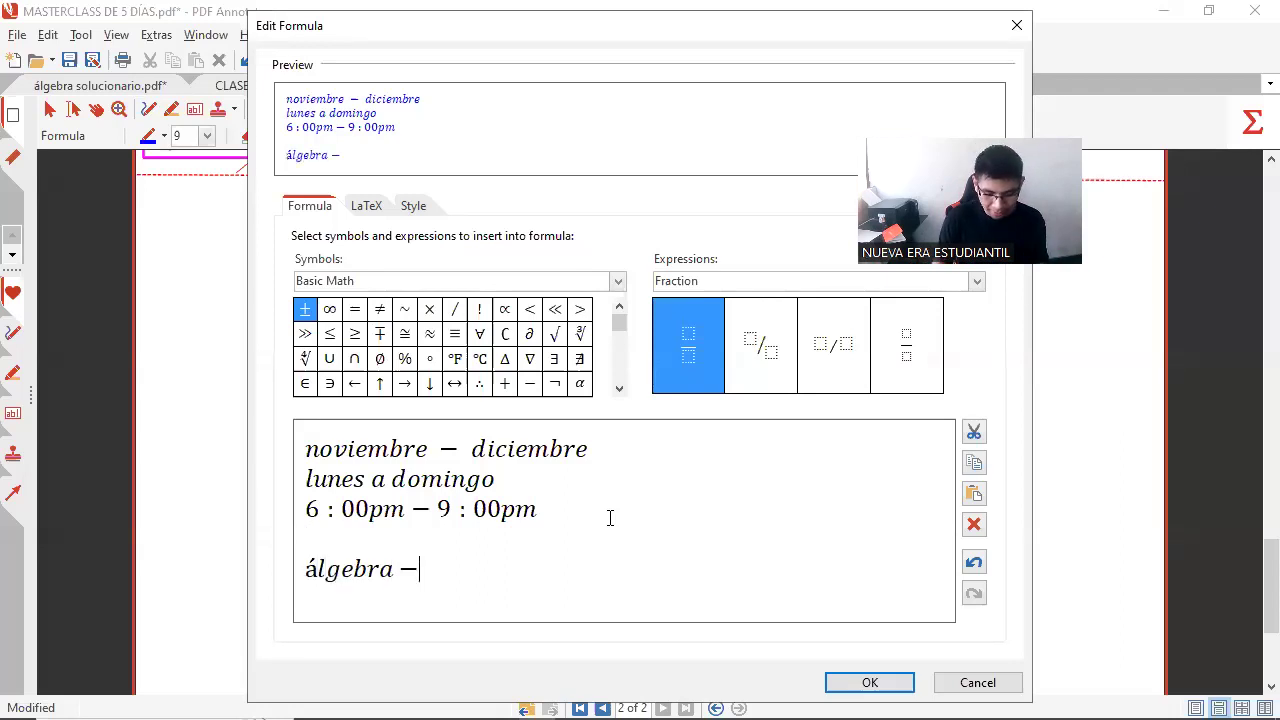
text(metría - tri)
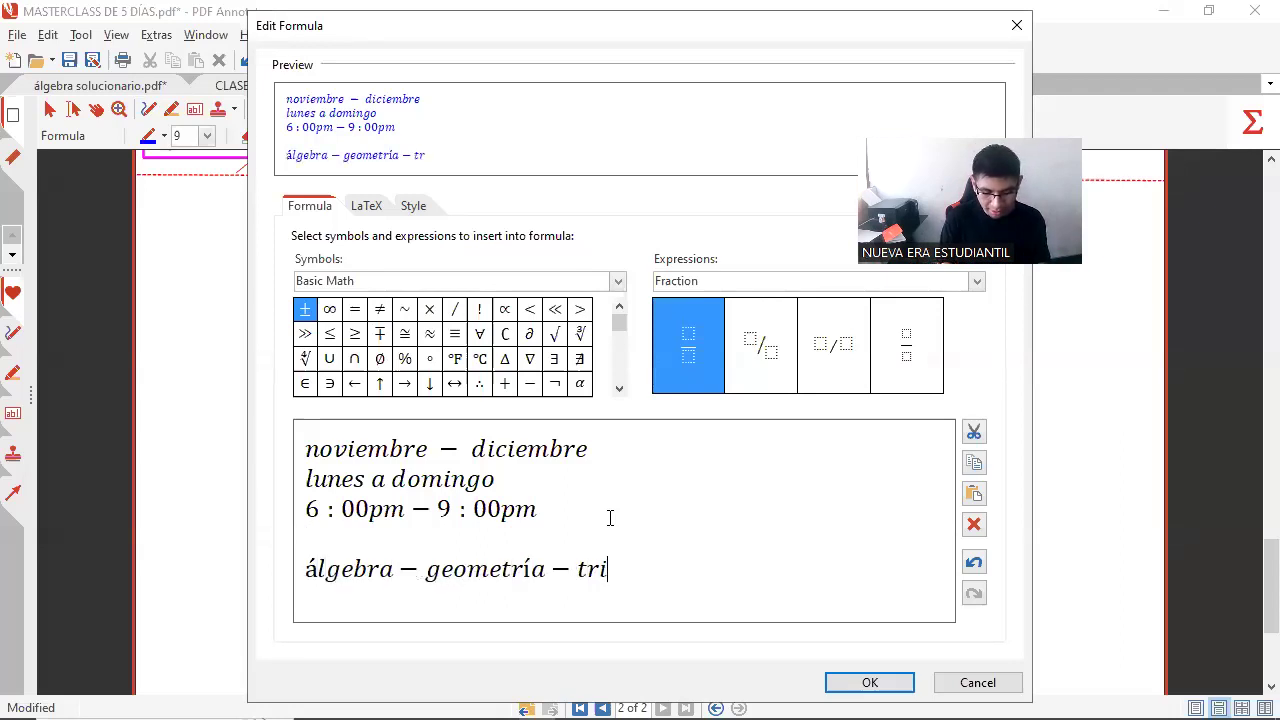
text(gonometría - rm - ar)
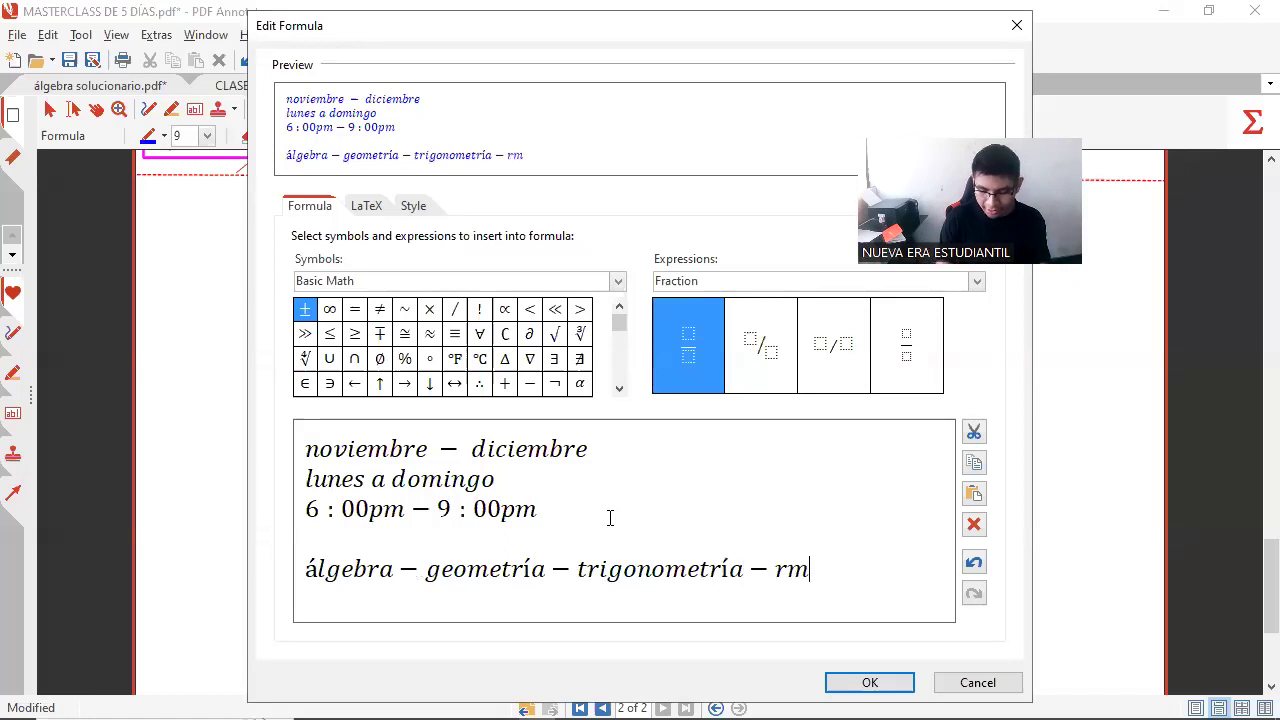
text(itm'3tica)
key(BackSpace)
key(BackSpace)
key(BackSpace)
key(BackSpace)
key(BackSpace)
key(BackSpace)
text(p)
key(BackSpace)
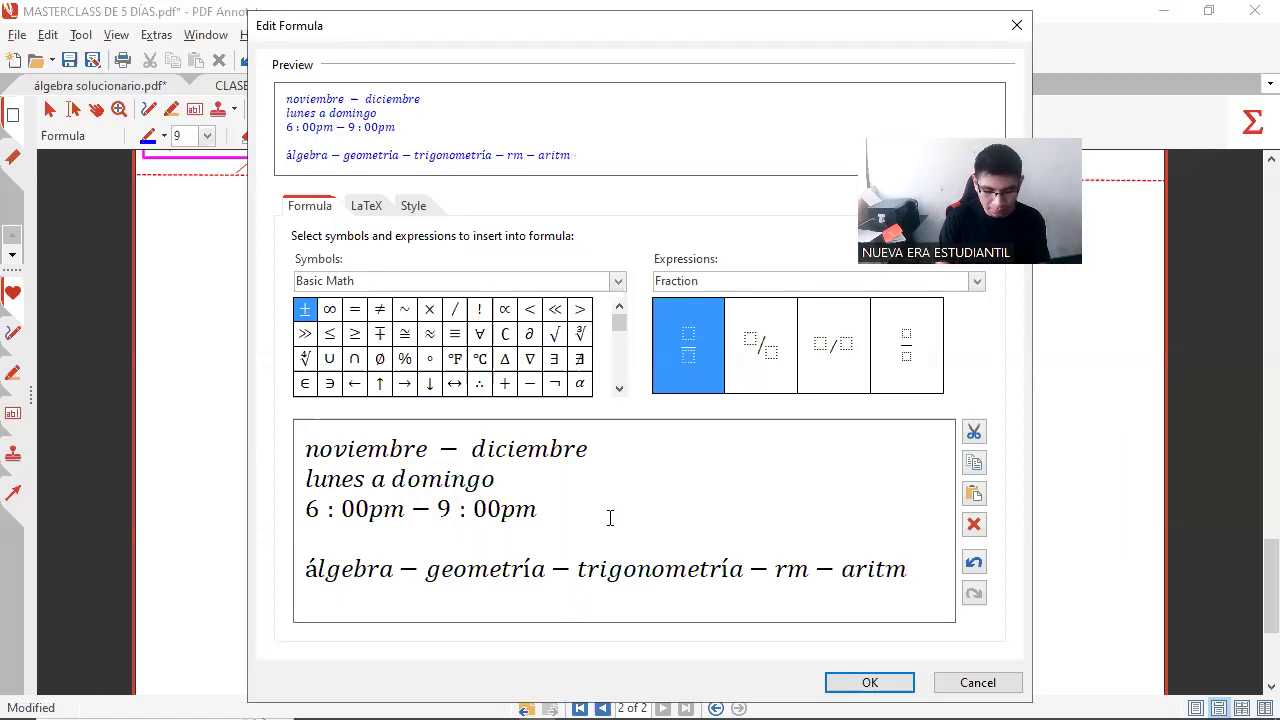
text(ética-)
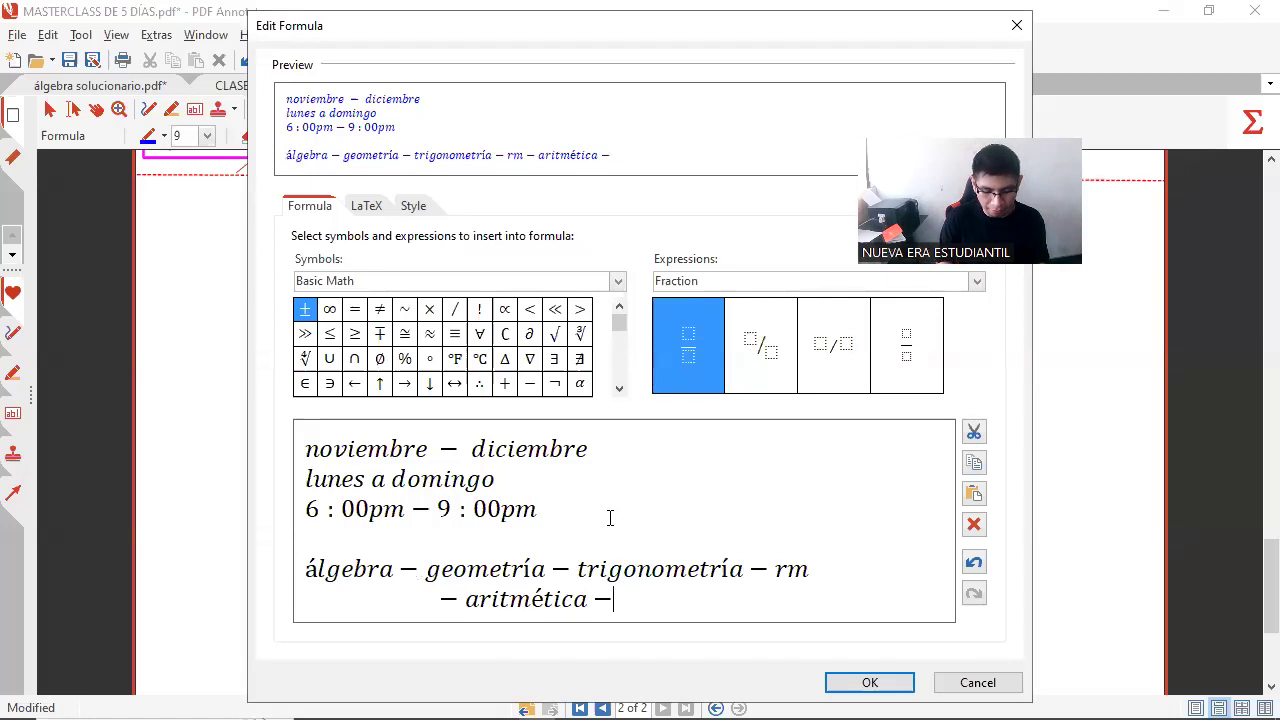
Complete the subject list with "física − química − biología" and place the formula just below the dashed line under the last exercise.
text(física-qu)
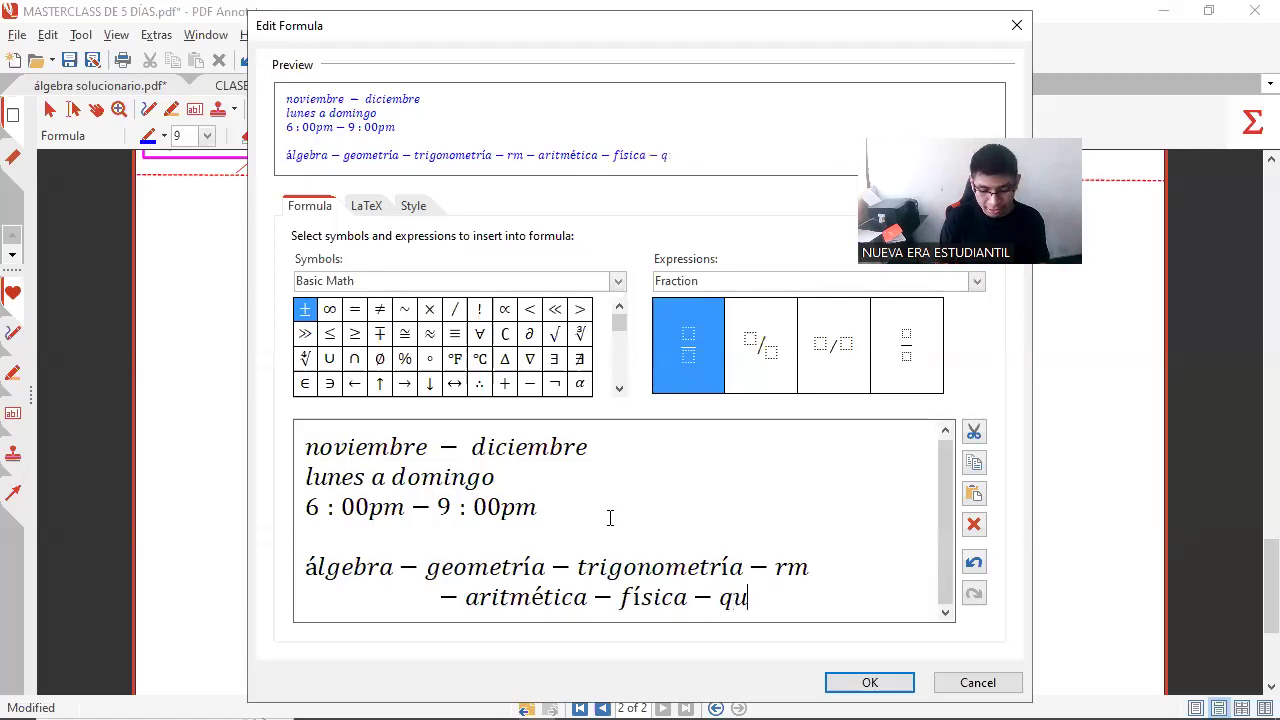
text(ímica-biolog)
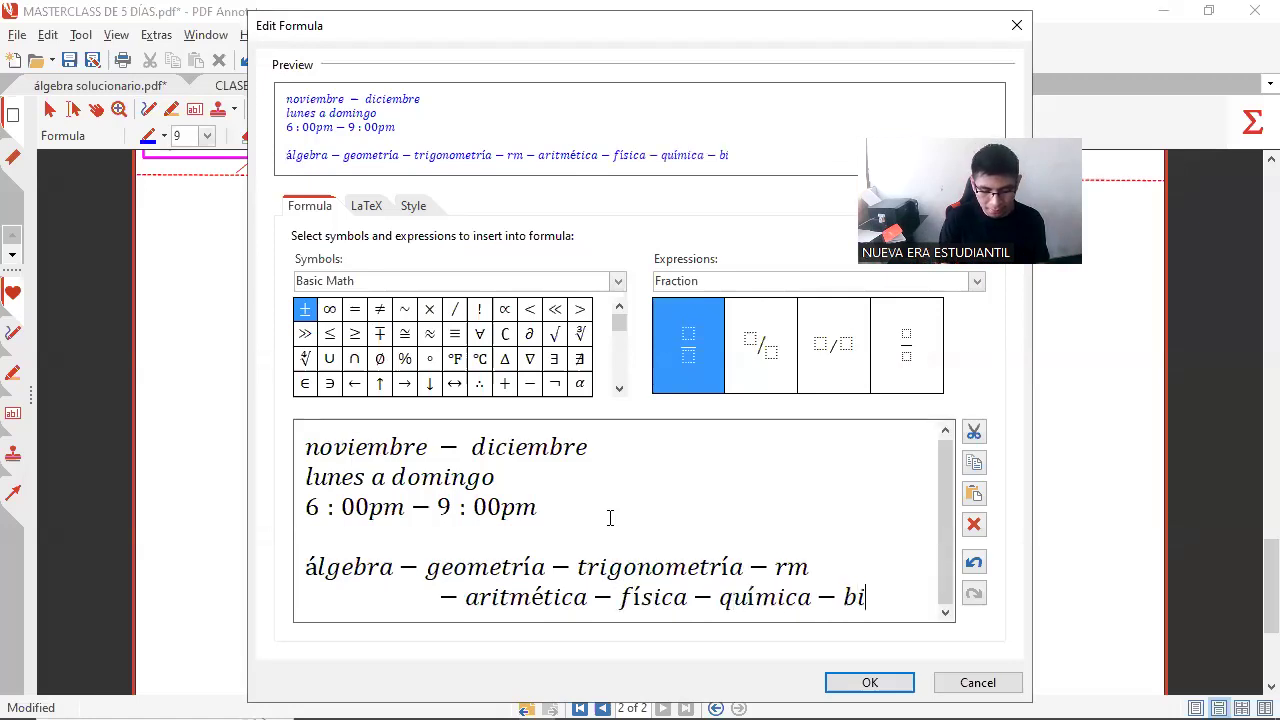
text(ía)
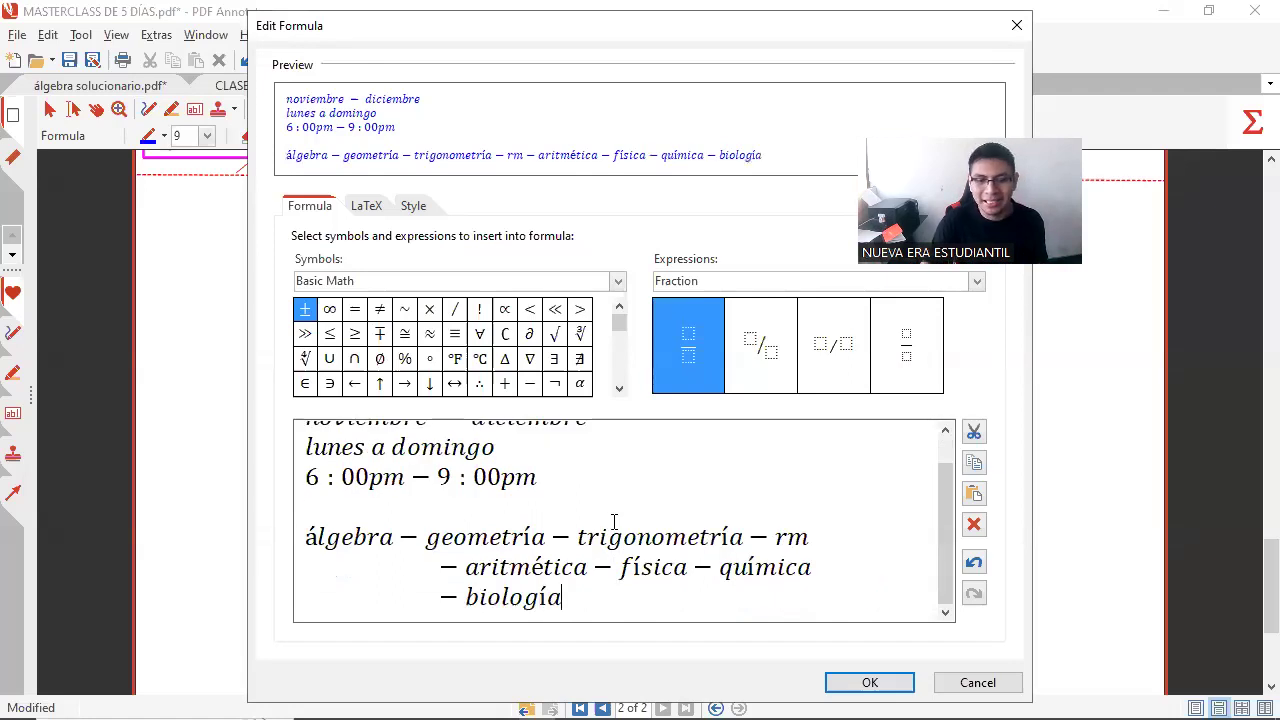
click(870, 684)
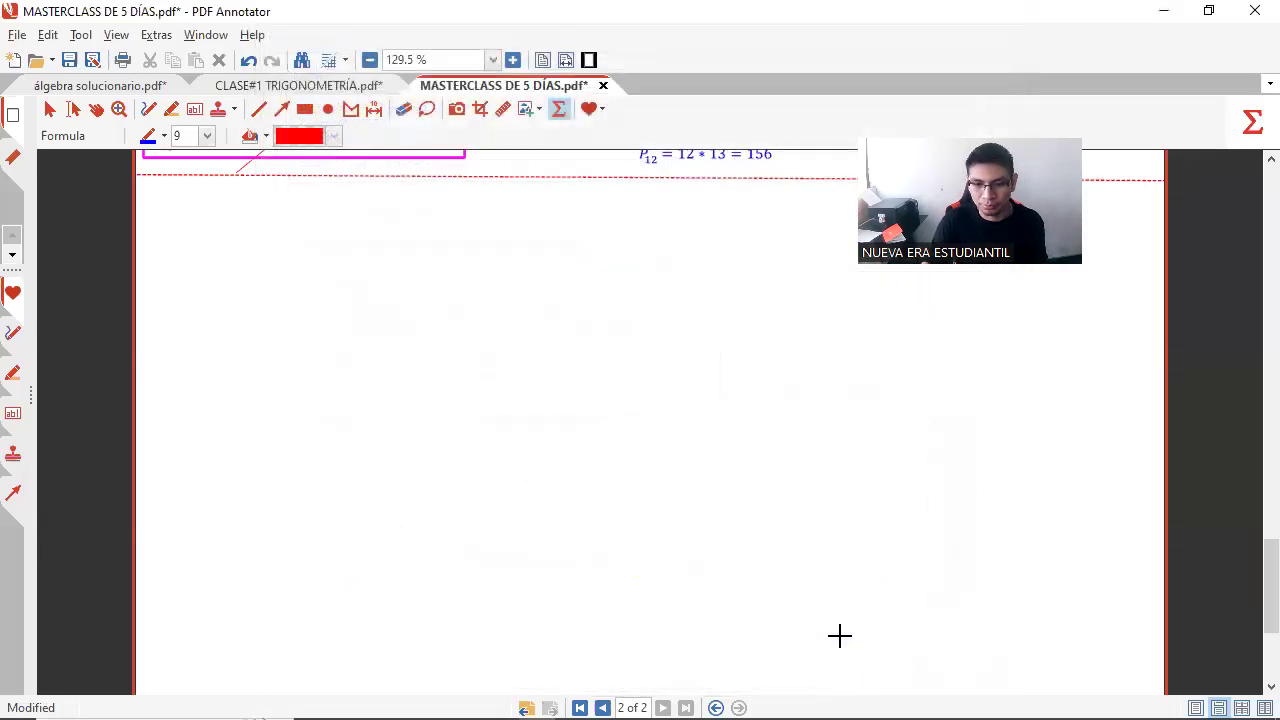
scroll(757, 537, up, 2)
drag(389, 340, 477, 376)
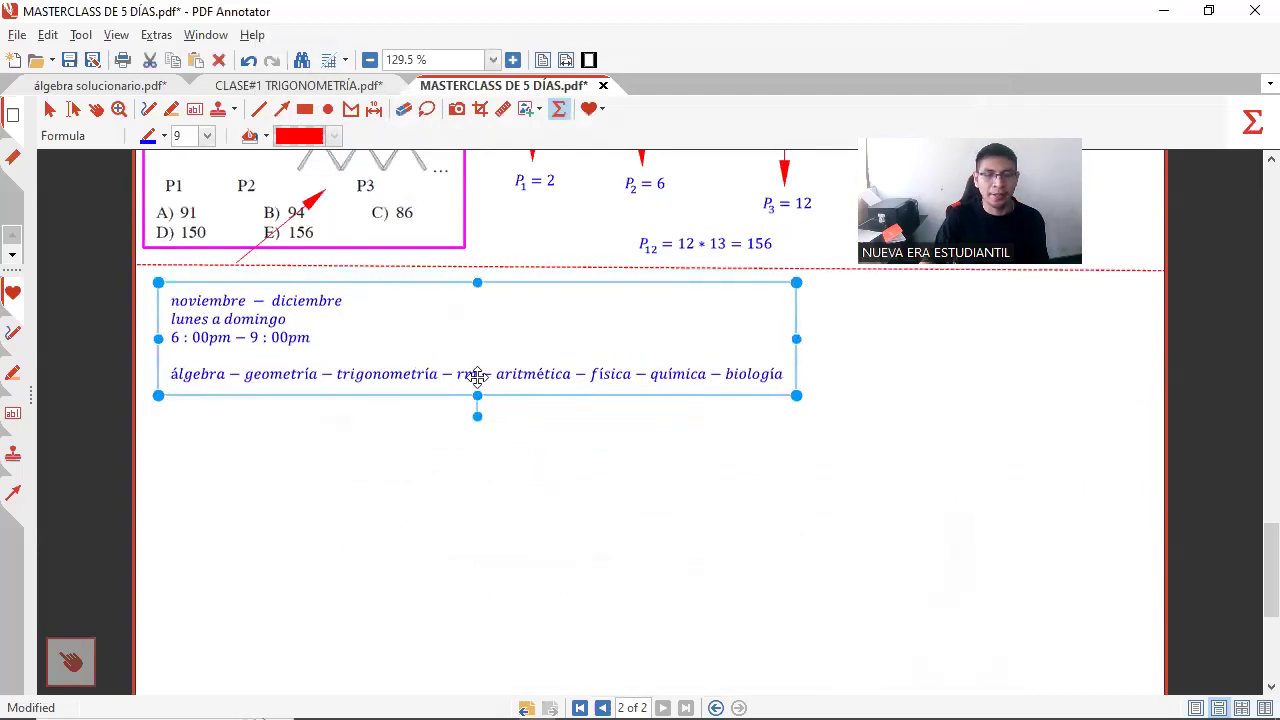
Reopen the course formula and add "inglés − asesorías premium" a few lines below the subject list.
double_click(745, 375)
click(686, 594)
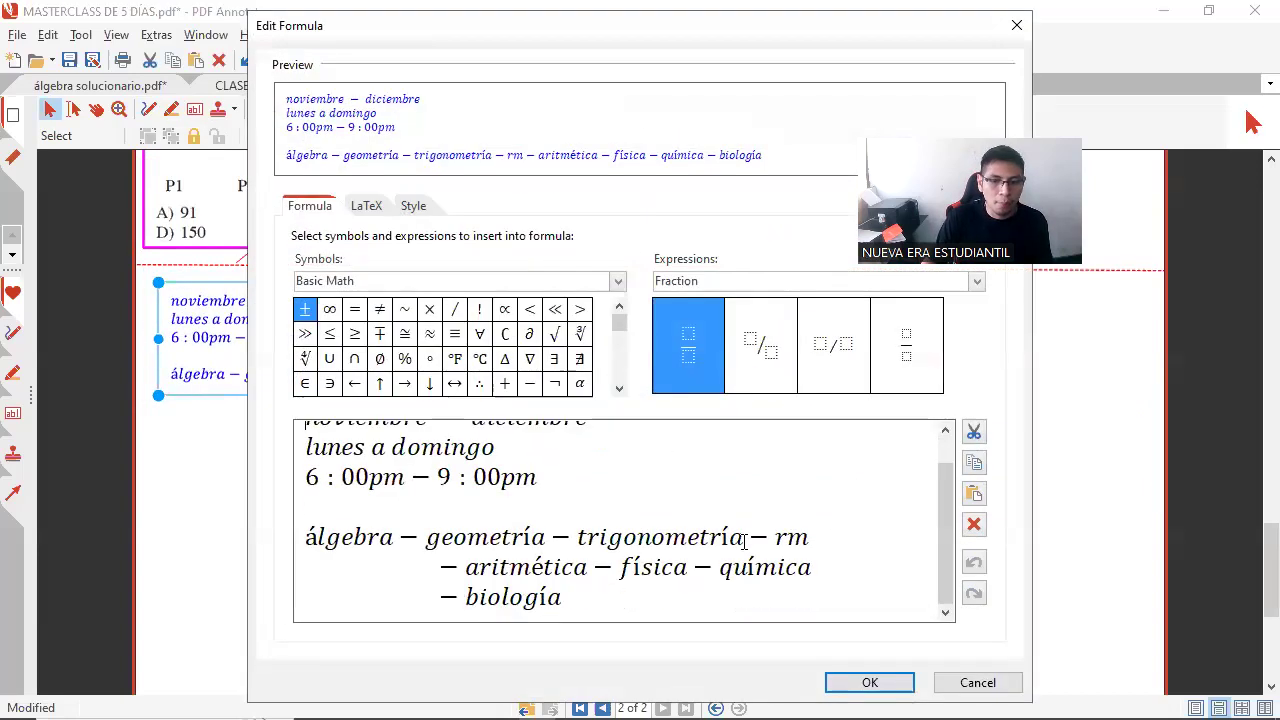
key(Return)
key(Return)
key(Return)
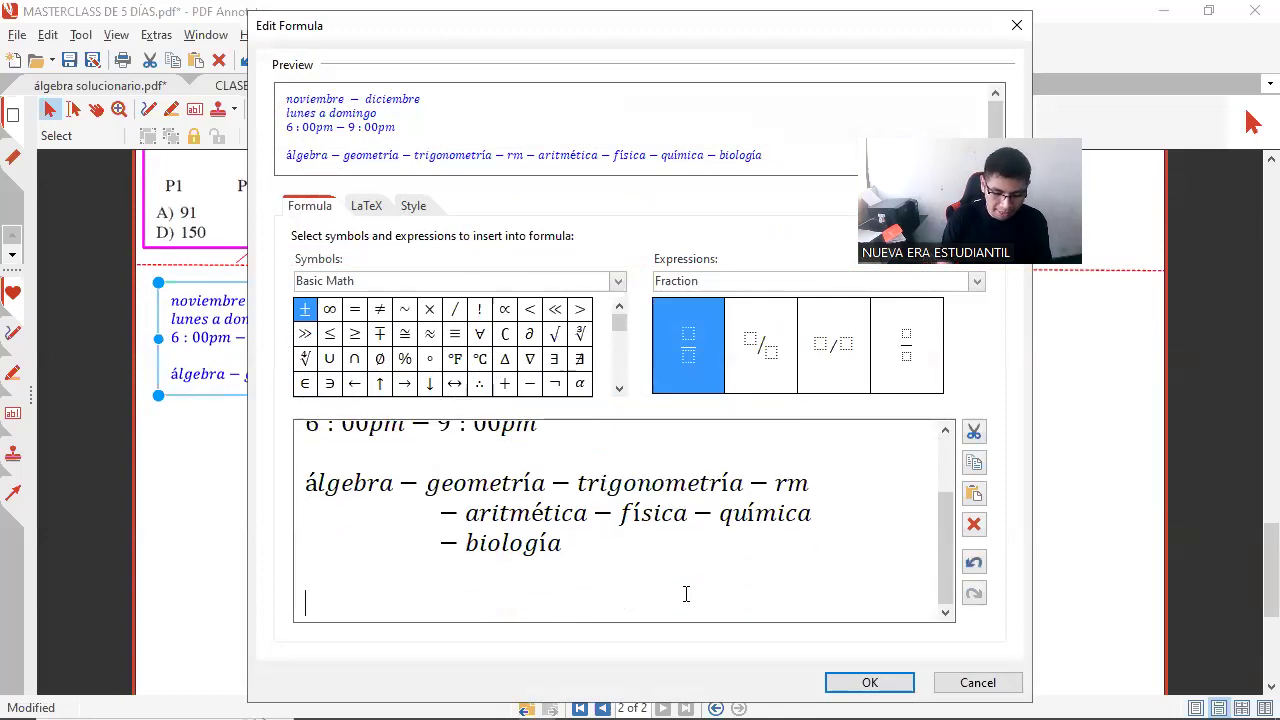
text(ingl)
text(és -)
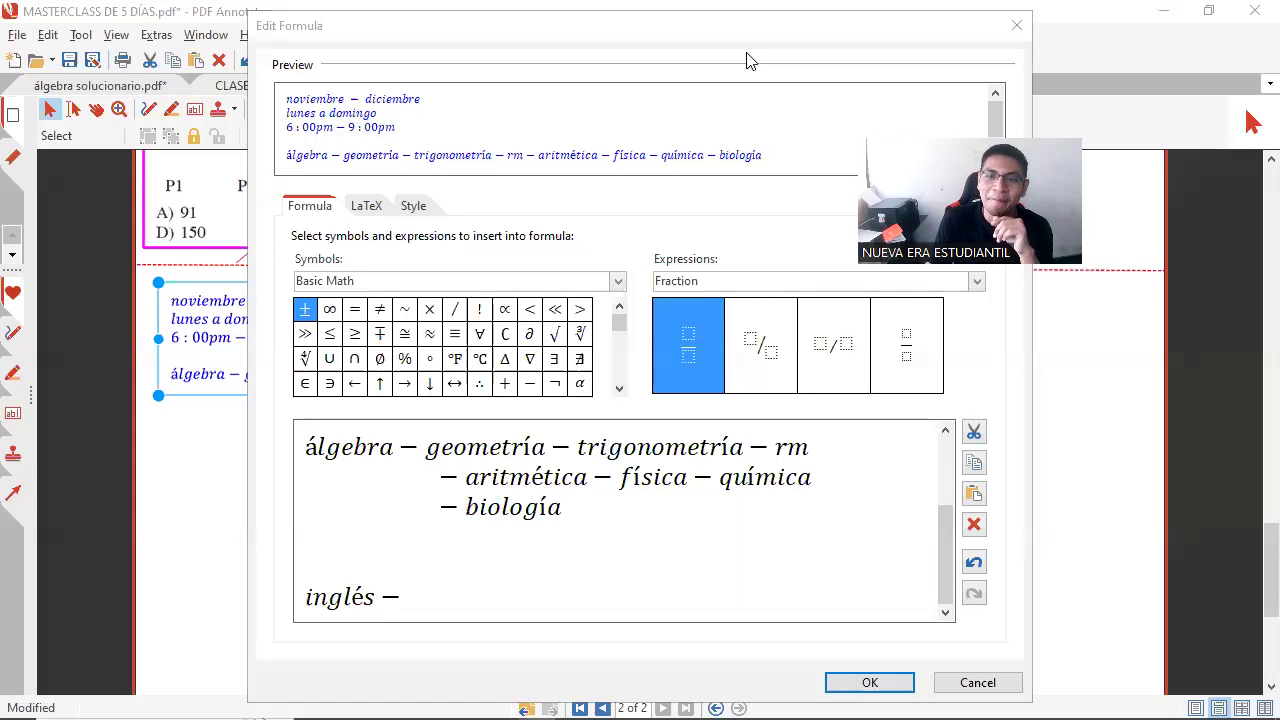
click(462, 600)
text(asesorías premium)
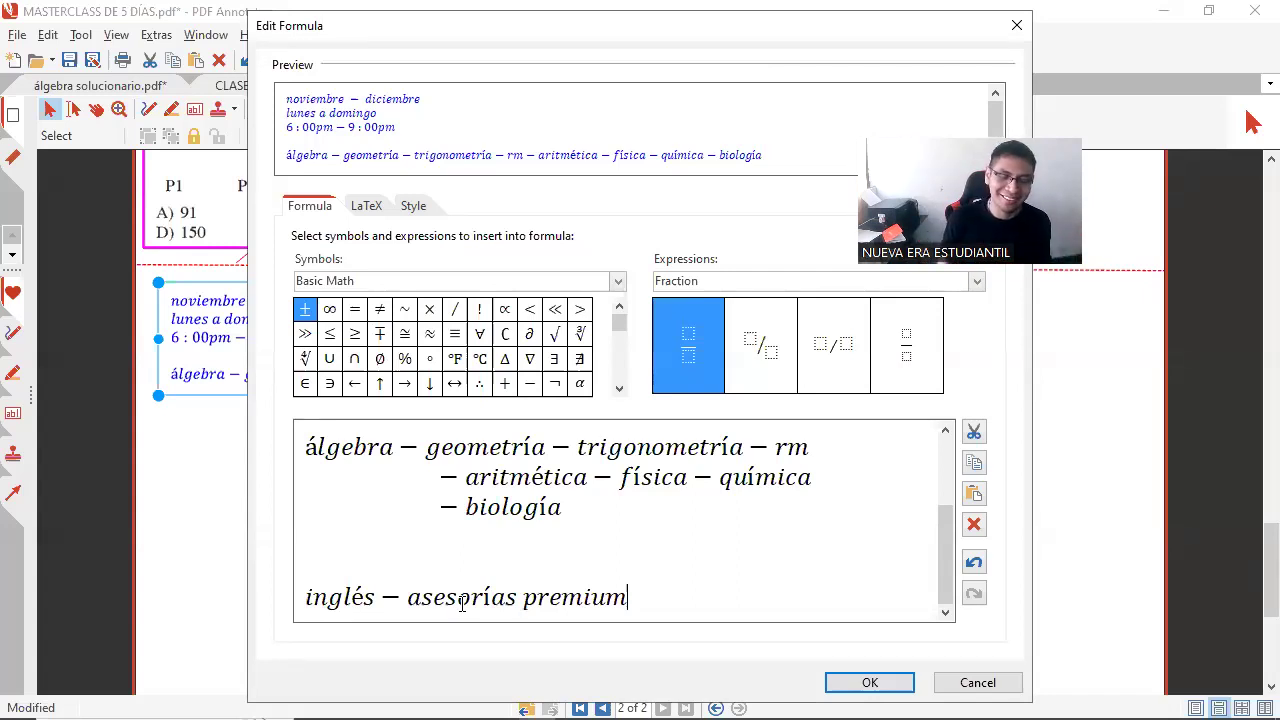
Extend the last formula line with "− entrenamiento con preguntas de exámenes de admisión" and apply the edit.
text(-e)
text(ntrenmaien)
key(BackSpace)
key(BackSpace)
key(BackSpace)
key(BackSpace)
key(BackSpace)
text(amiento de)
key(BackSpace)
key(BackSpace)
text(con preguntas de exámenes de admi)
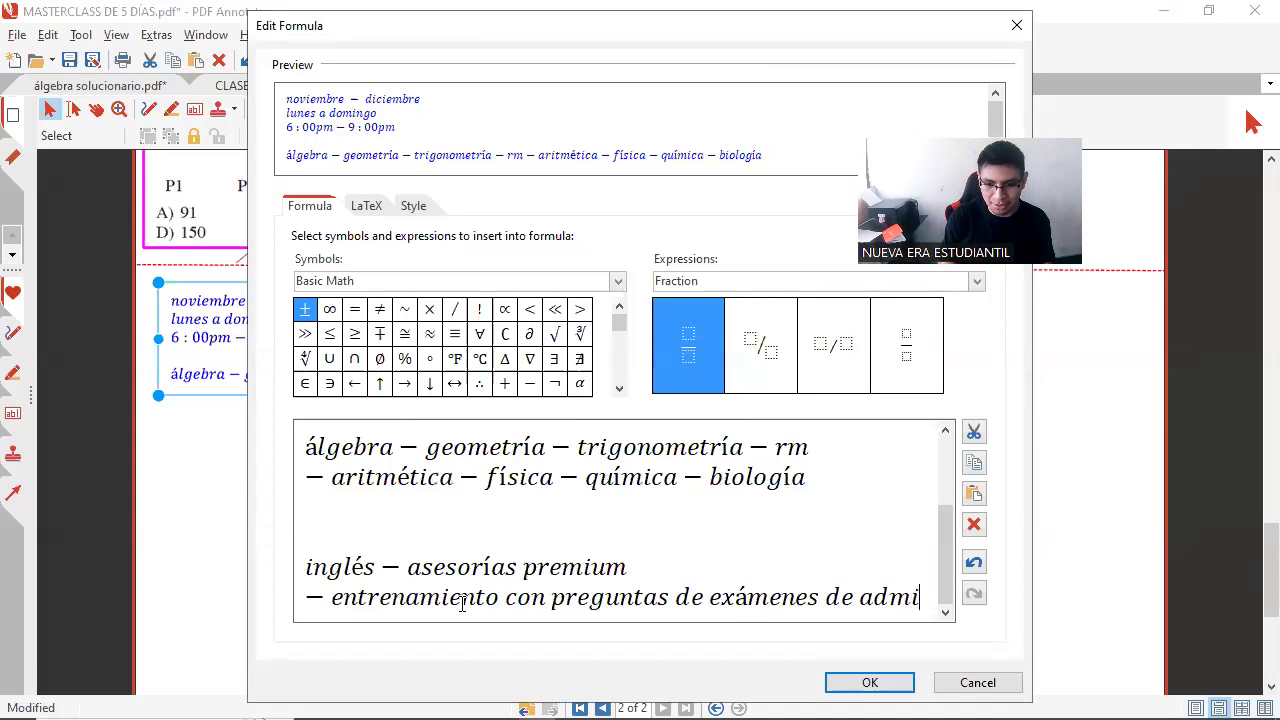
text(sión)
click(858, 684)
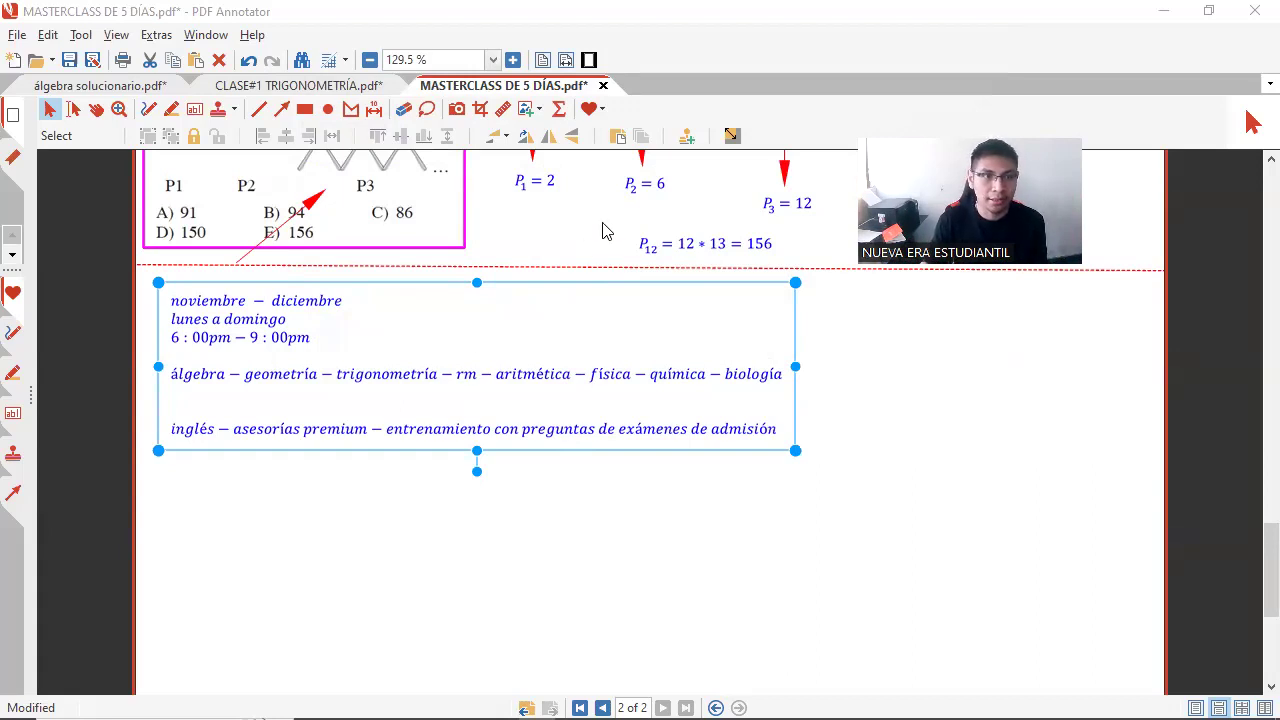
Draw two red arrows diverging downward below the course text and place a "pollito" formula label under the left arrow's tip.
click(282, 109)
mouse_move(461, 462)
mouse_down()
mouse_move(378, 562)
mouse_move(569, 520)
mouse_move(622, 553)
mouse_up()
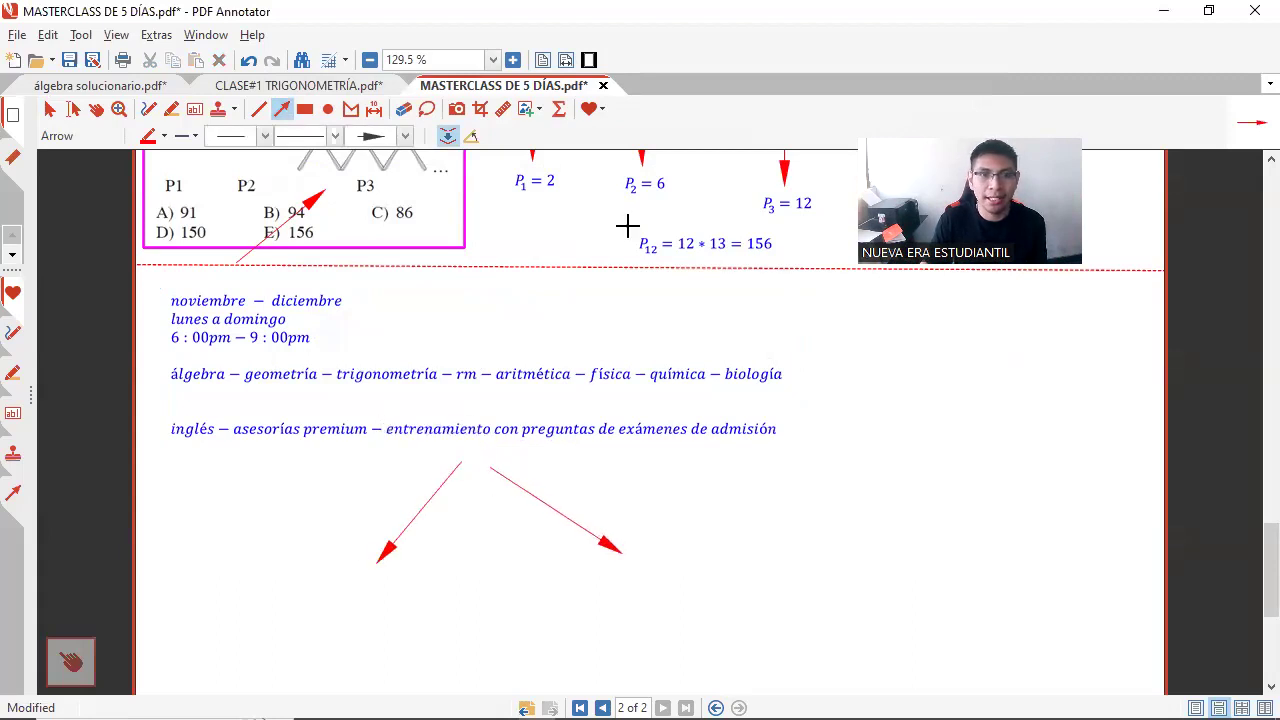
click(559, 109)
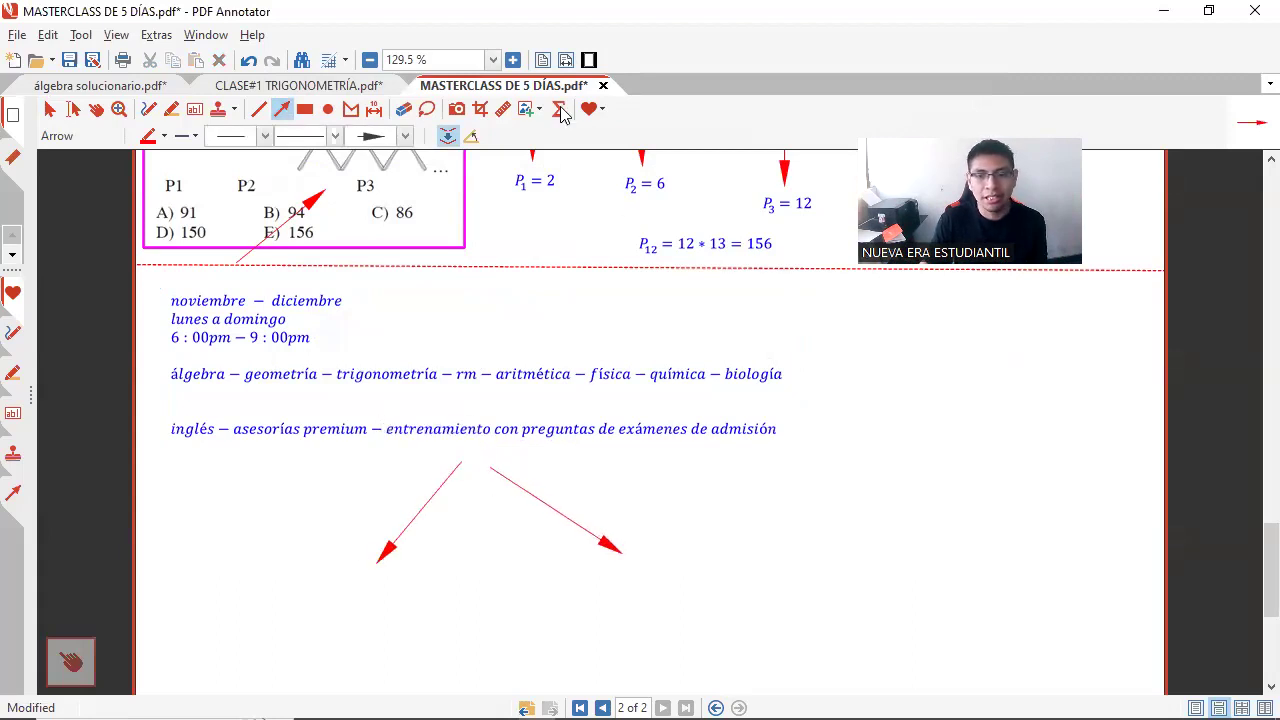
click(850, 494)
text(pollito)
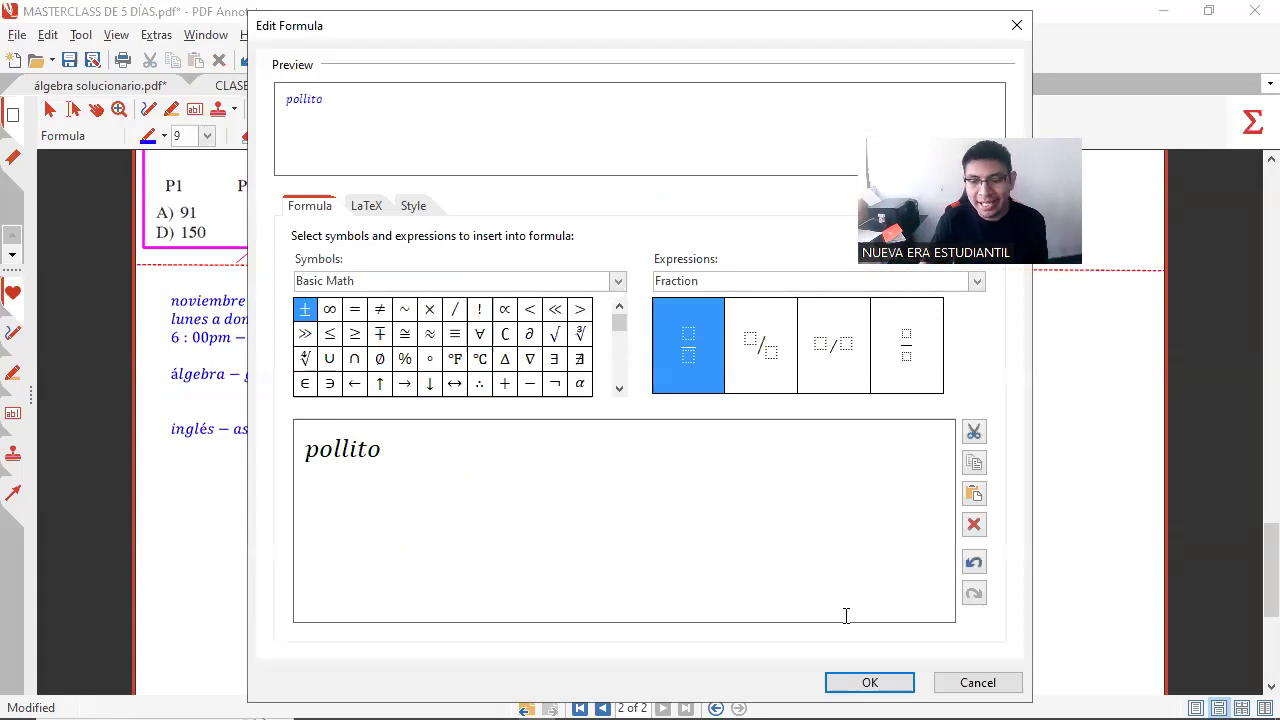
click(870, 683)
drag(868, 504, 369, 589)
Paste the copied formula, replace its content with "intermedio", and place it under the right arrow's tip.
key(ctrl+v)
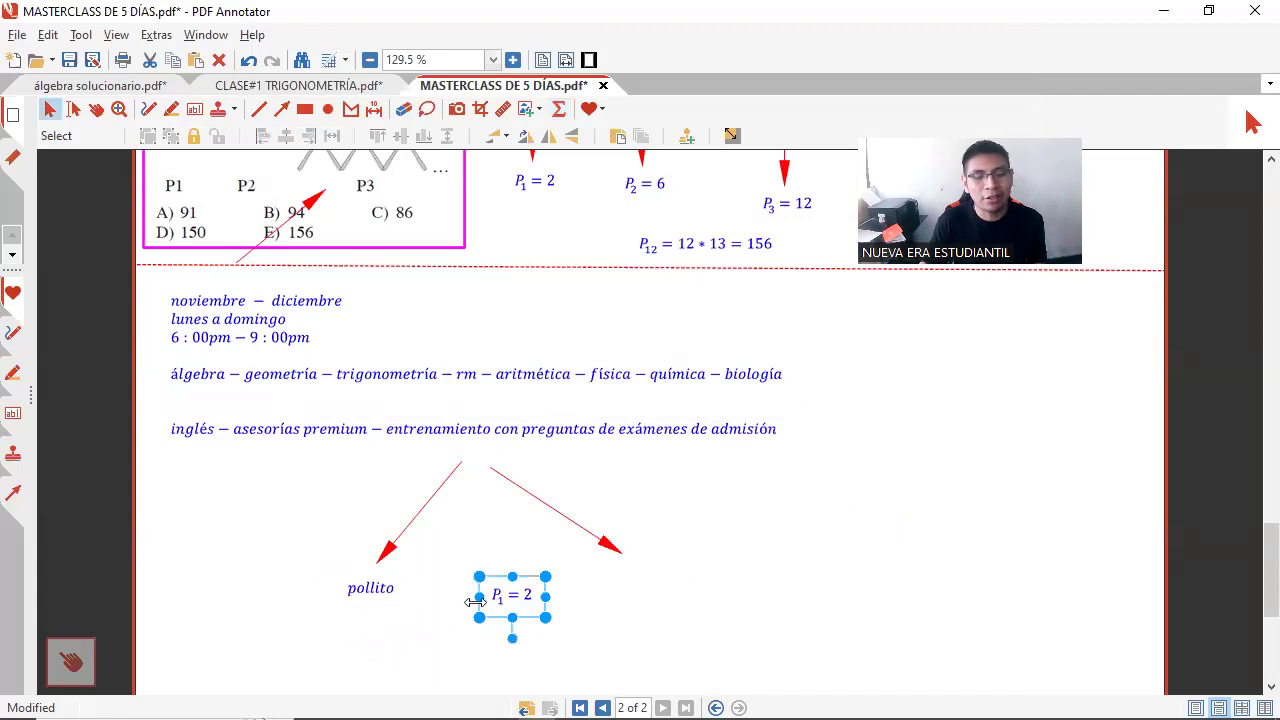
drag(513, 597, 812, 601)
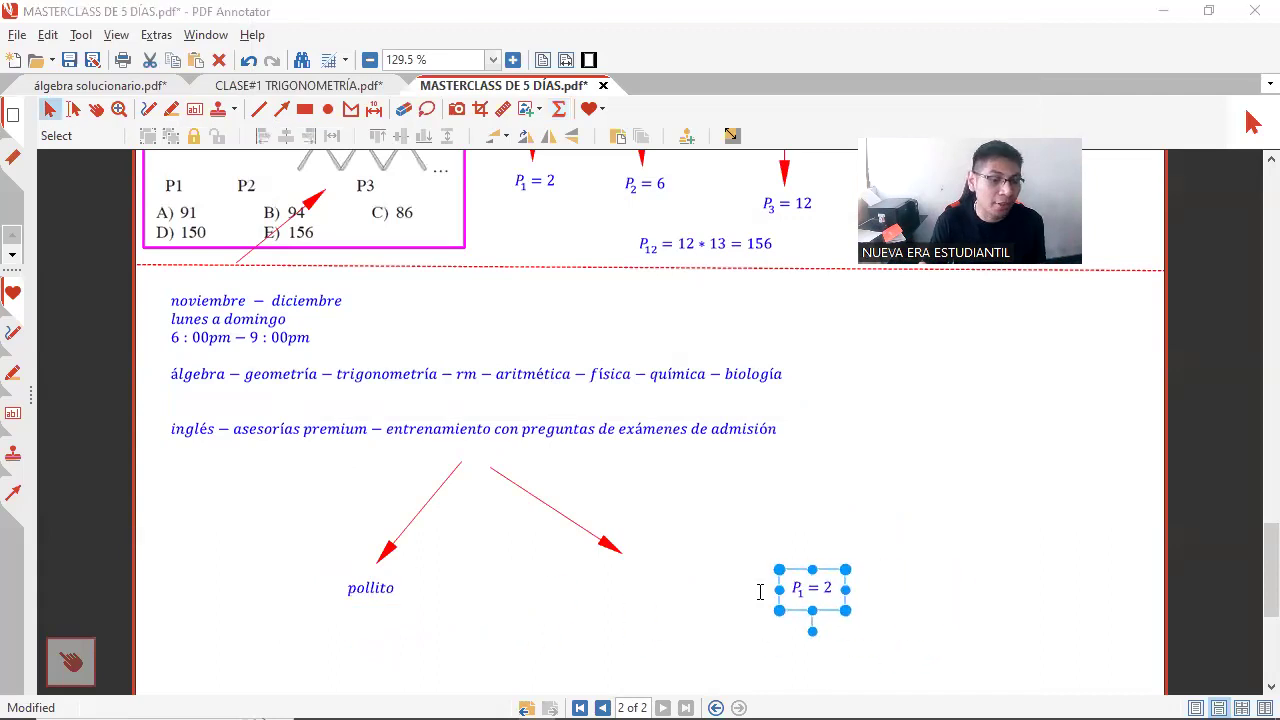
double_click(812, 600)
key(ctrl+a)
text(intemer)
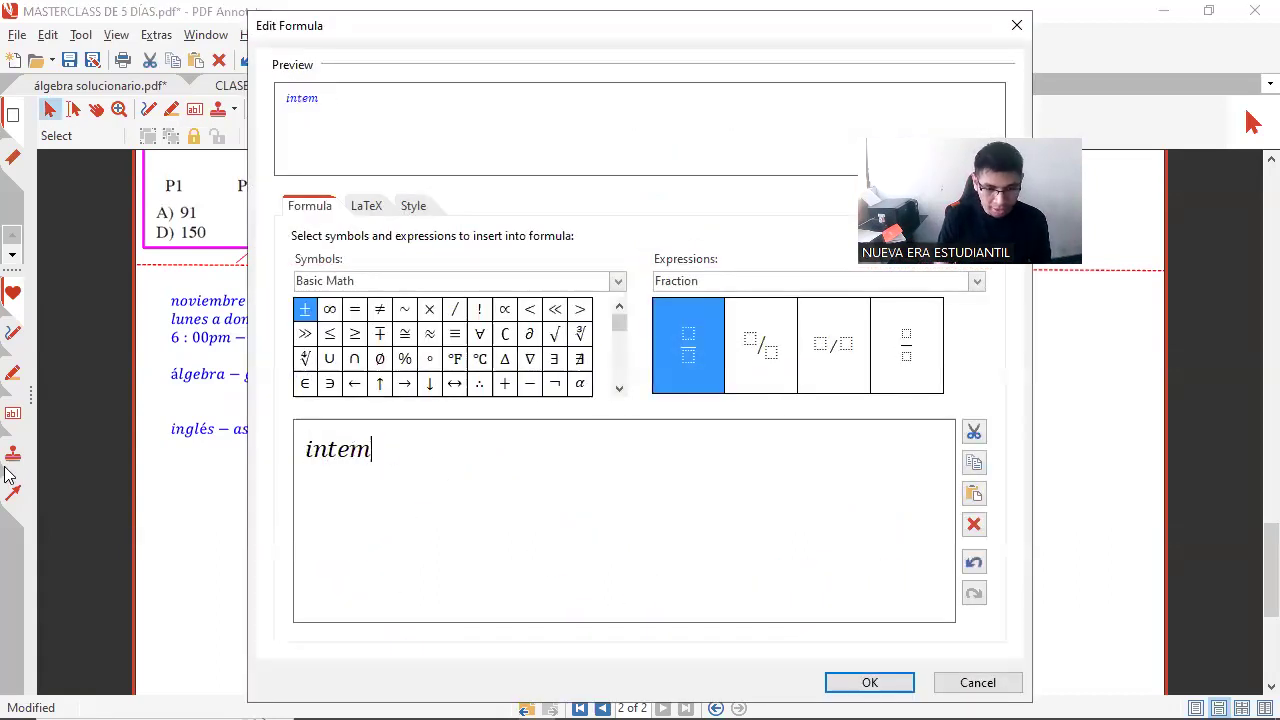
key(BackSpace)
key(BackSpace)
key(BackSpace)
text(r)
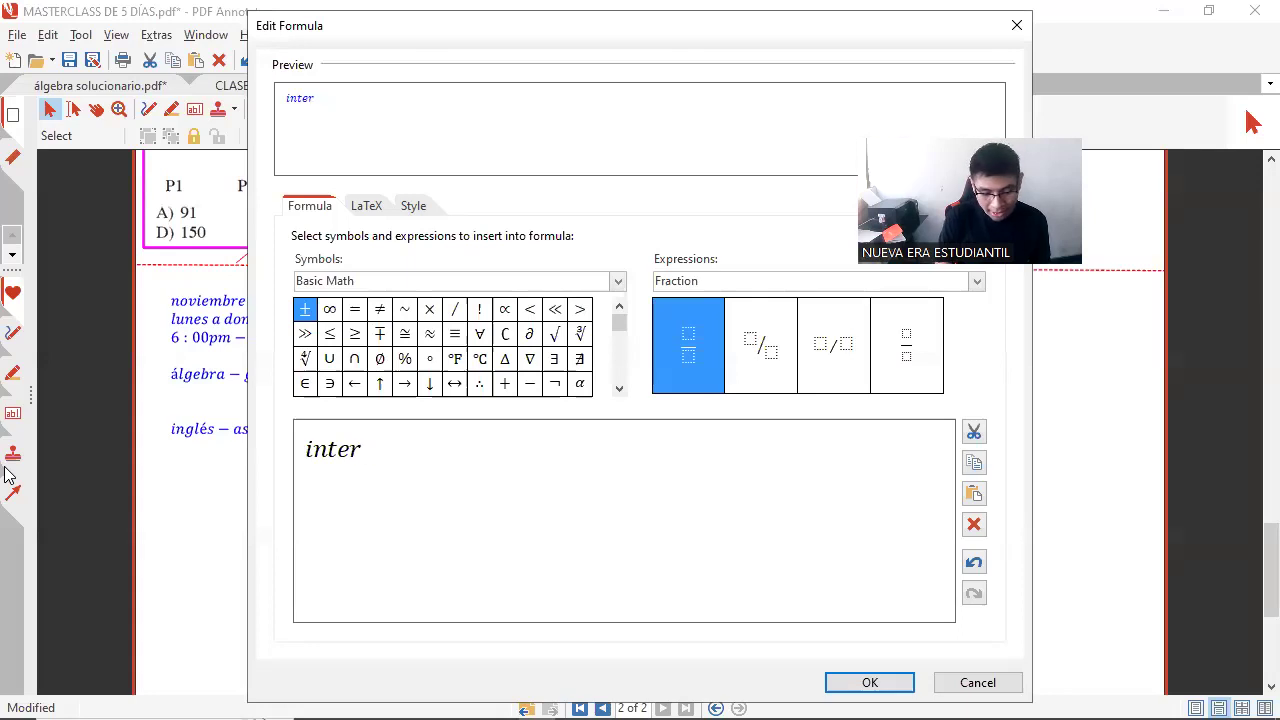
text(medio)
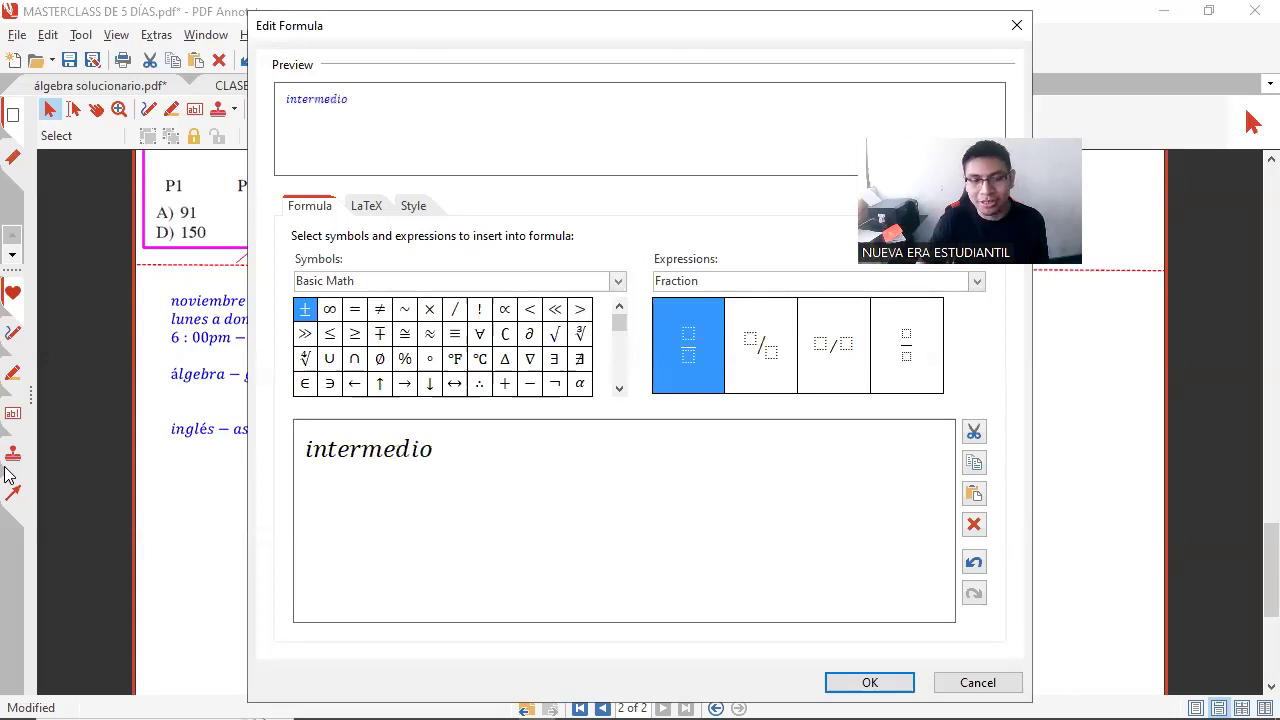
click(866, 683)
drag(828, 588, 637, 580)
click(357, 596)
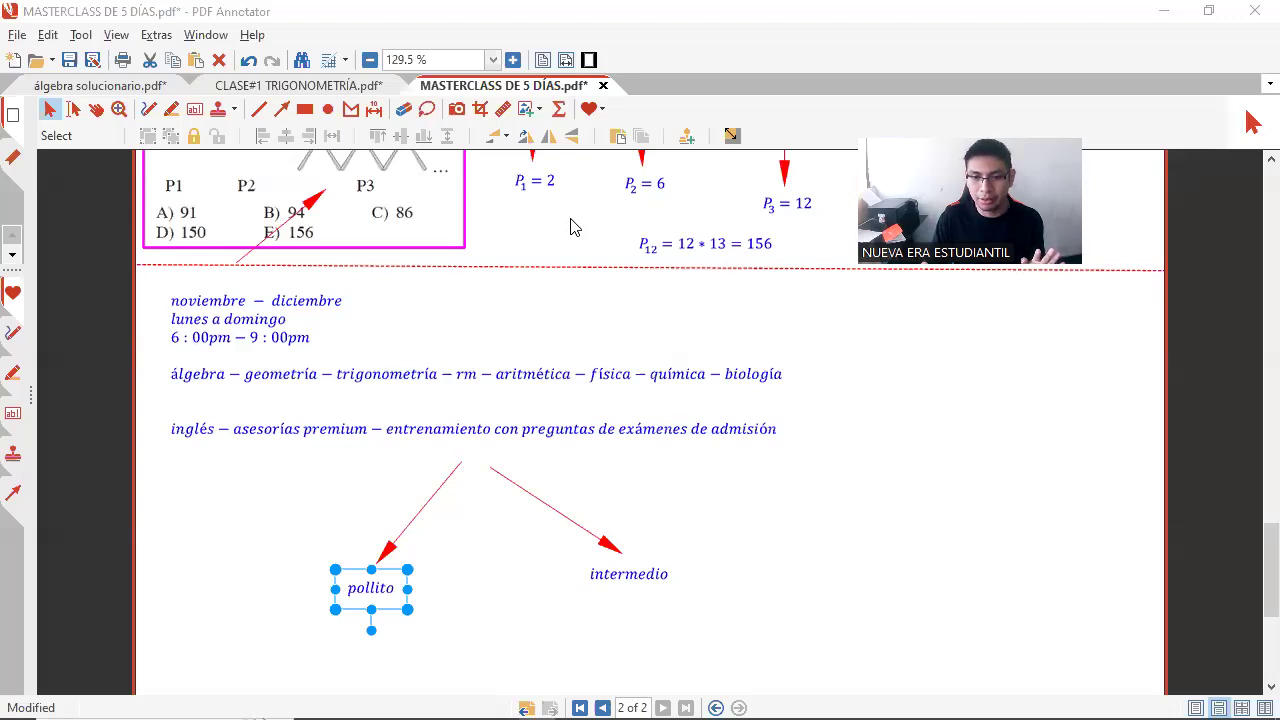
scroll(770, 447, down, 2)
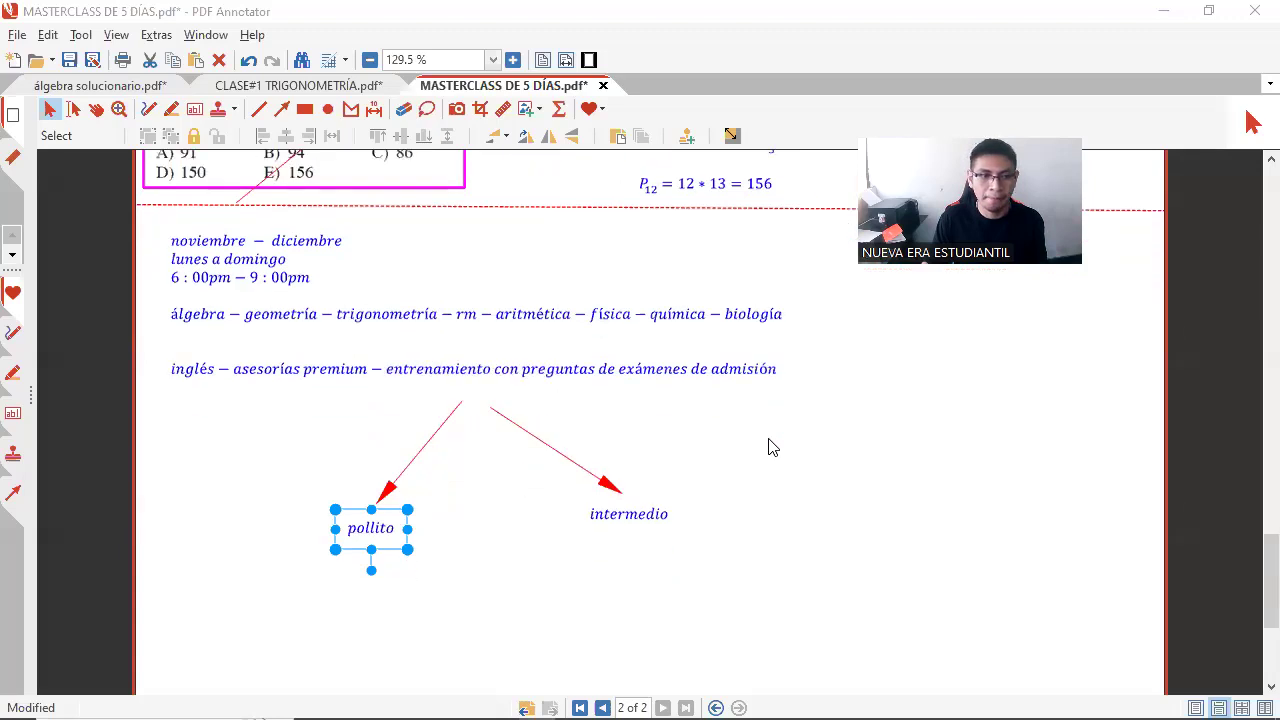
click(790, 466)
scroll(790, 466, up, 2)
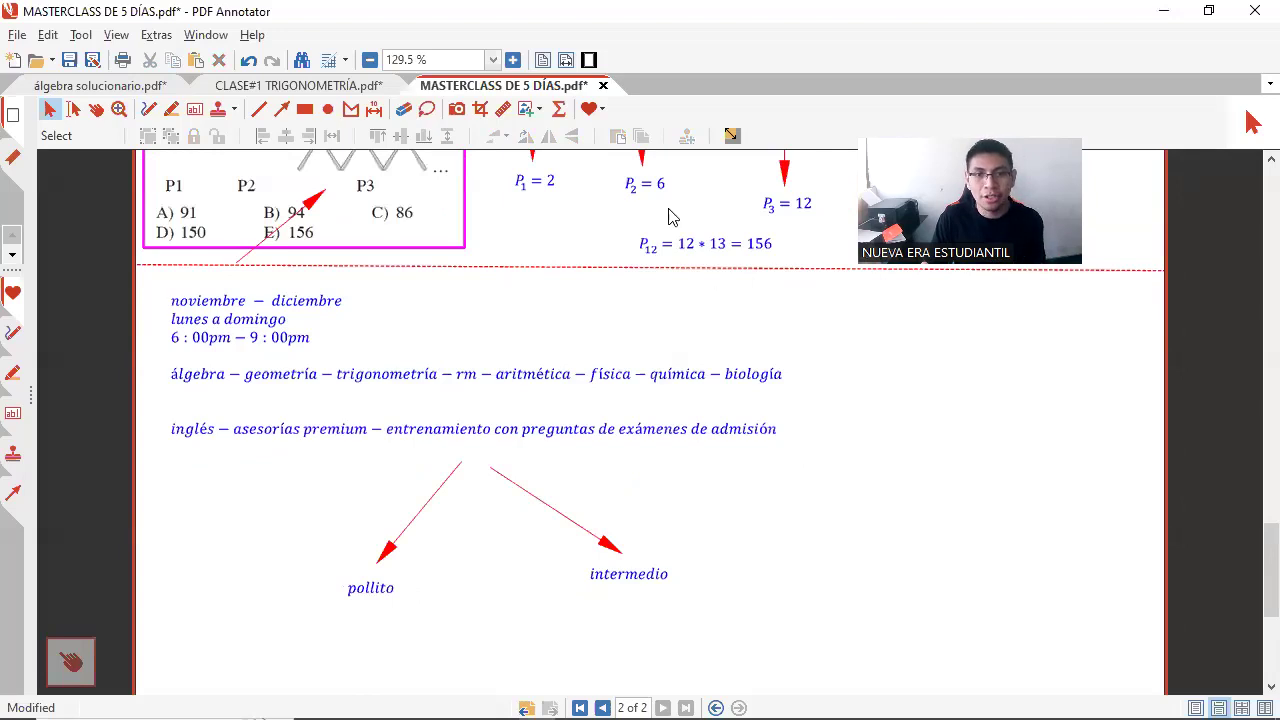
Start a new formula in the blank area to the right of "intermedio" and write "lunes 23 comienza el ciclo".
click(558, 108)
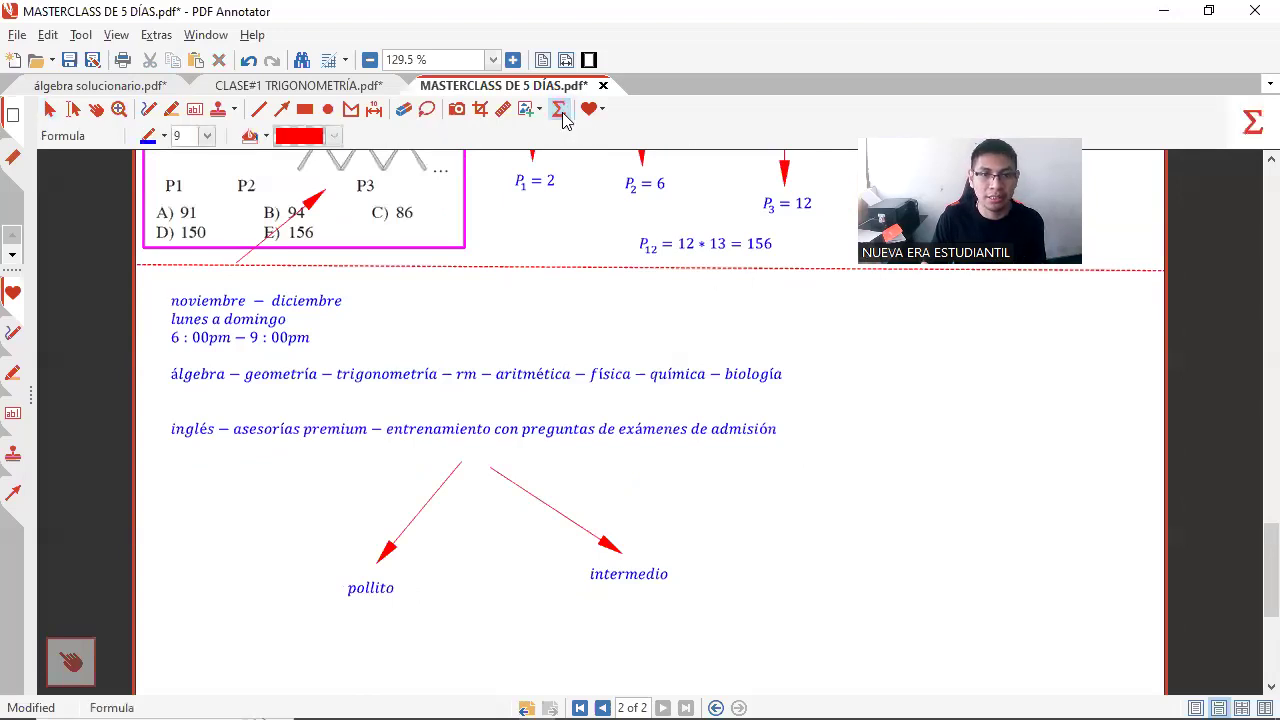
click(808, 583)
click(1208, 704)
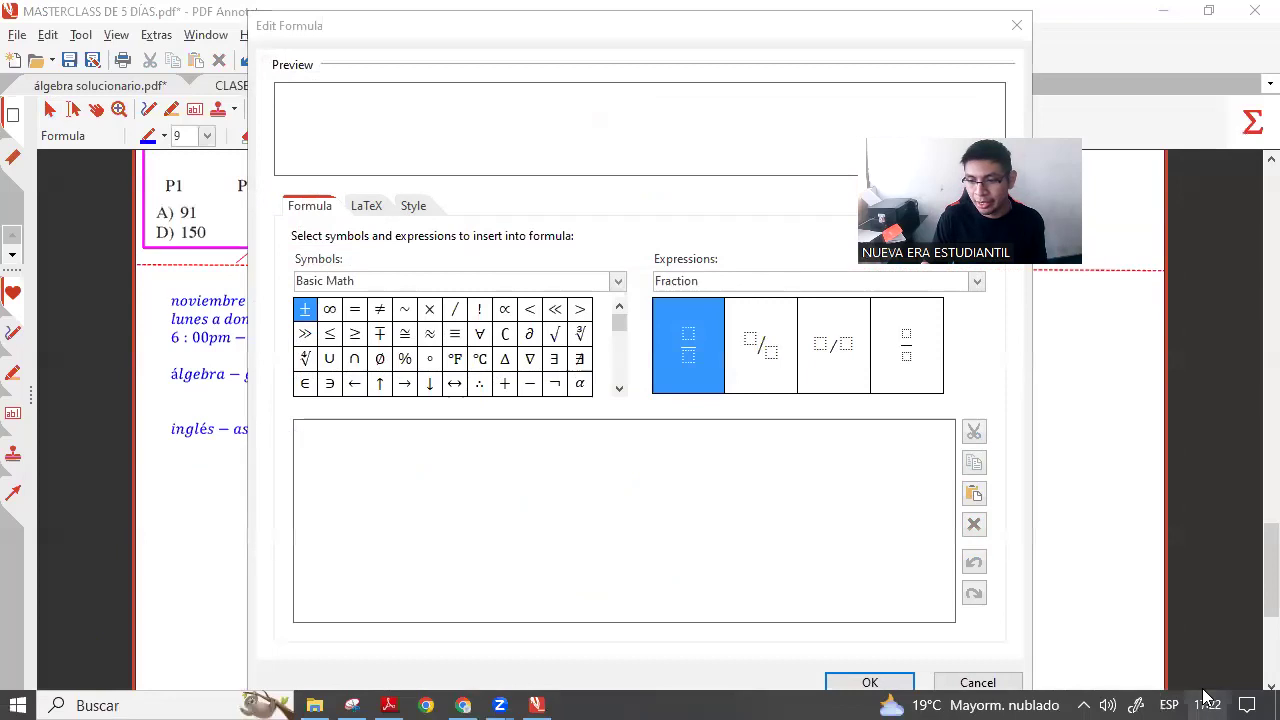
click(600, 489)
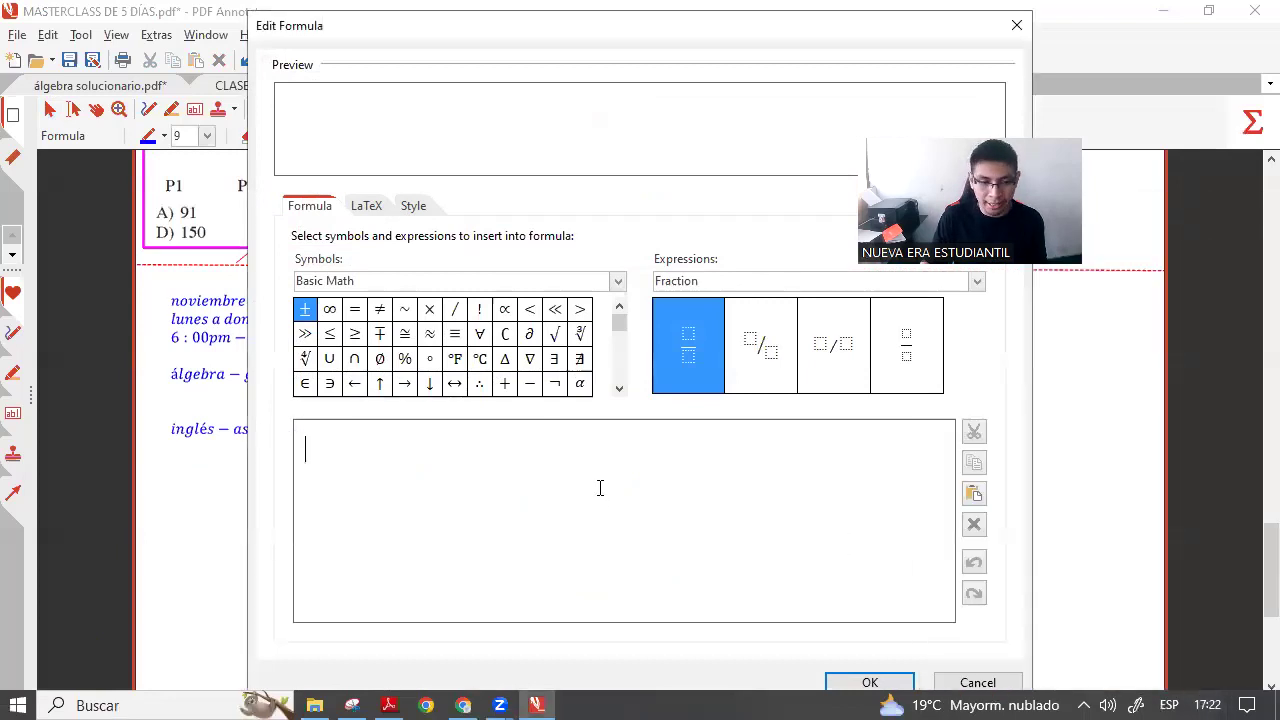
text(lunes 23)
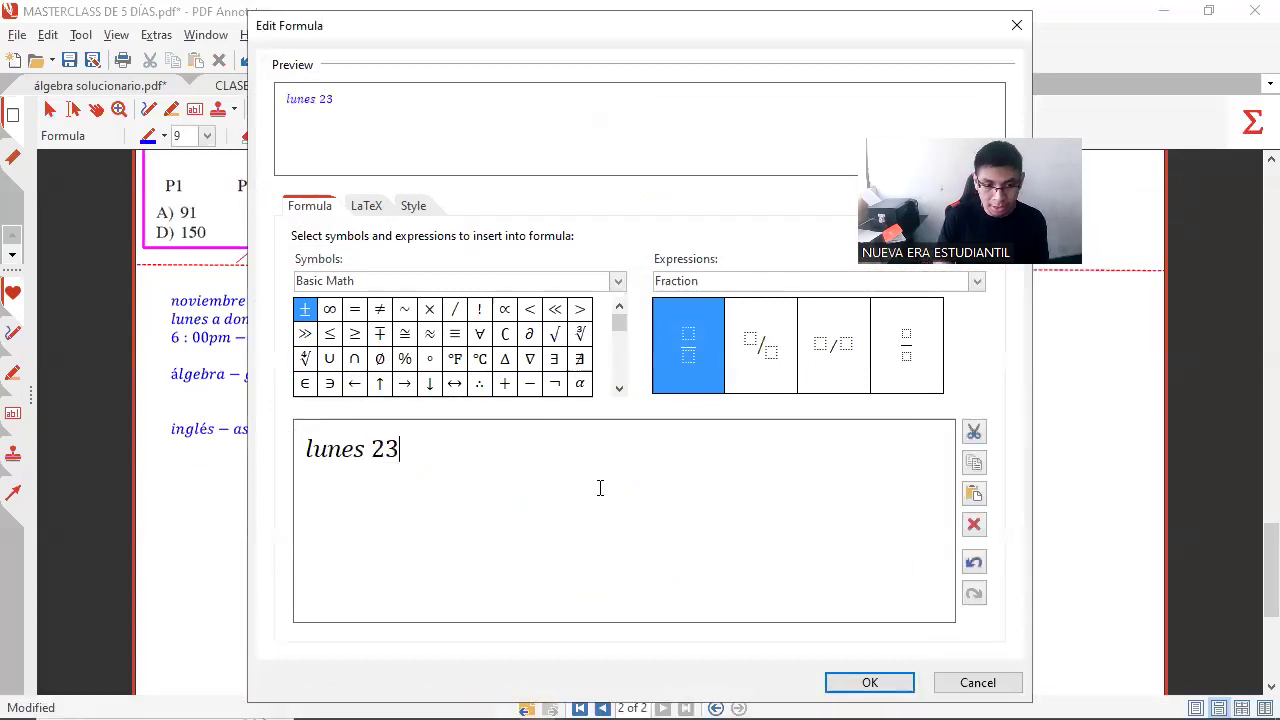
text( comienza el ciclo)
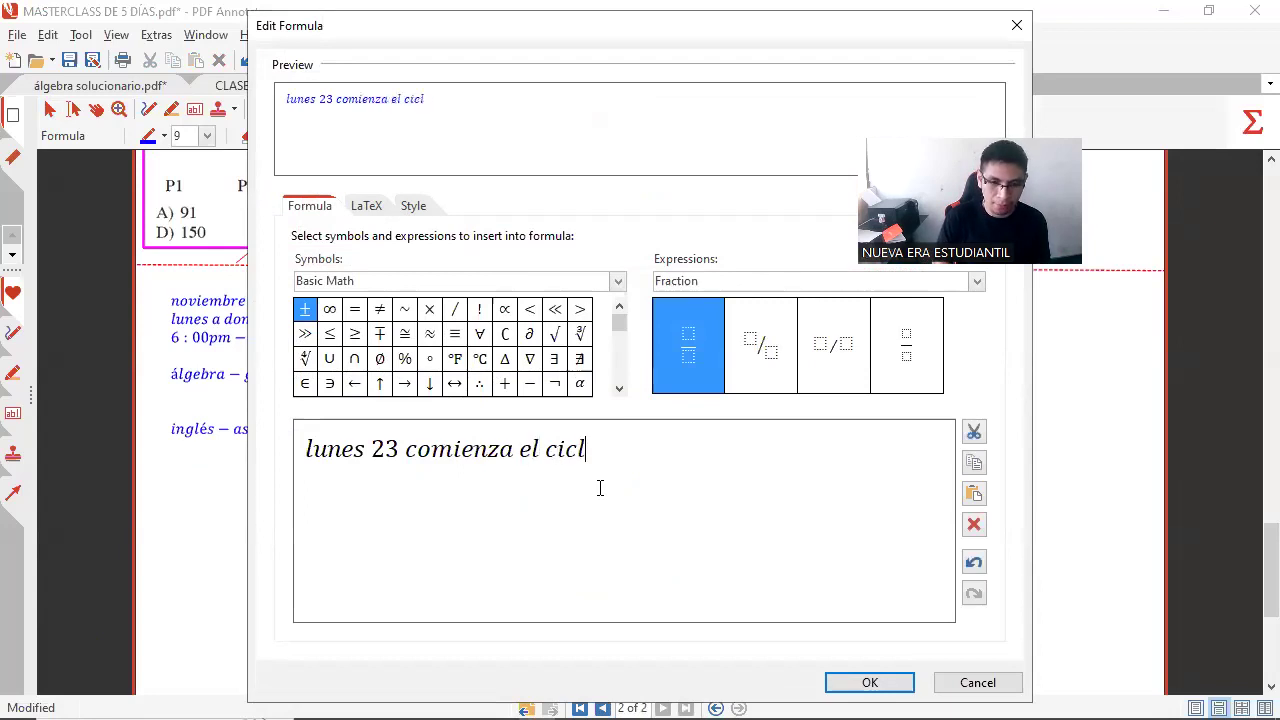
key(Return)
text(lunes)
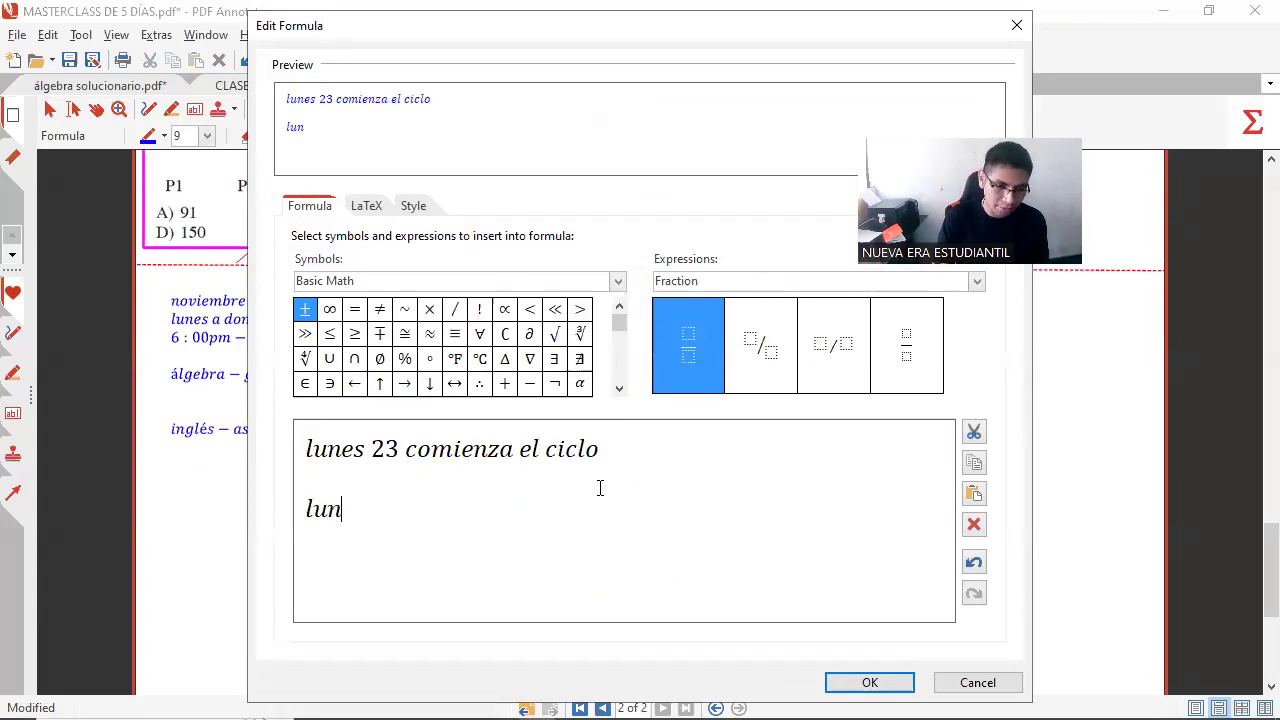
key(BackSpace)
key(BackSpace)
key(BackSpace)
key(BackSpace)
key(BackSpace)
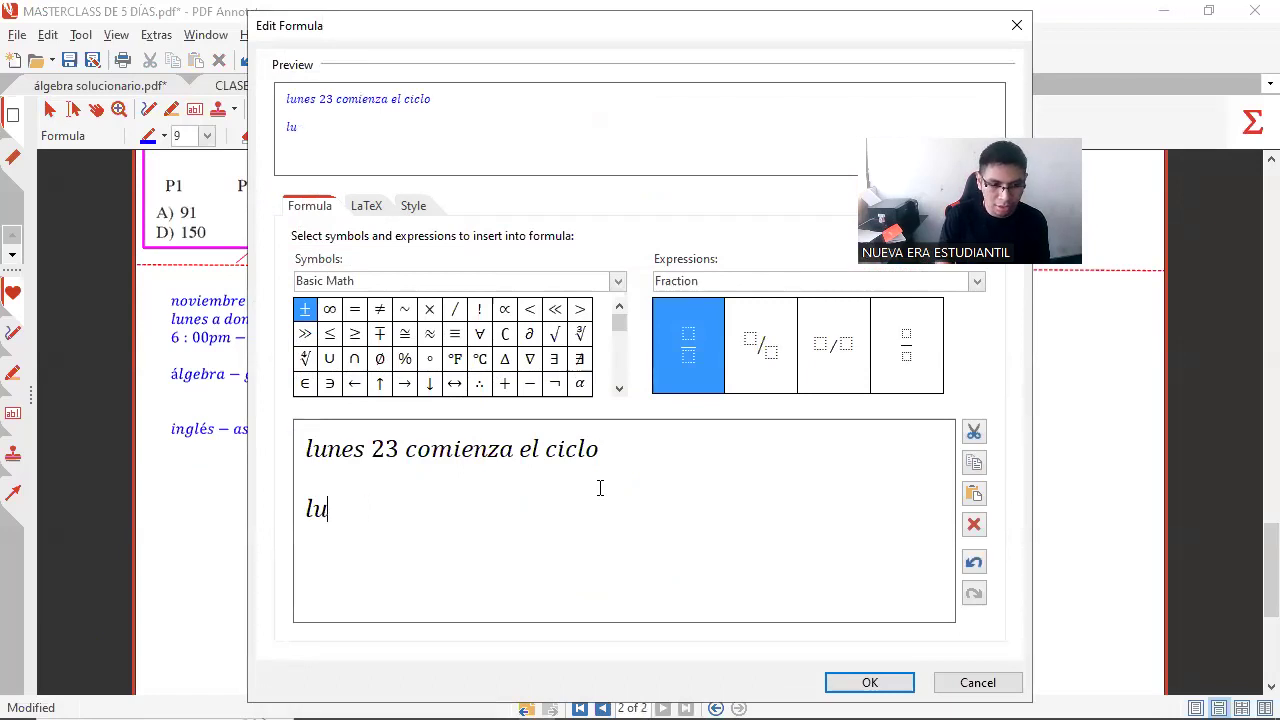
text(I)
key(BackSpace)
text(i)
key(BackSpace)
text(¡)
key(BackSpace)
text(¿)
key(BackSpace)
Write "¡Inscripciones abiertas!" in the formula, leaving a blank line below the start date line.
text(¡)
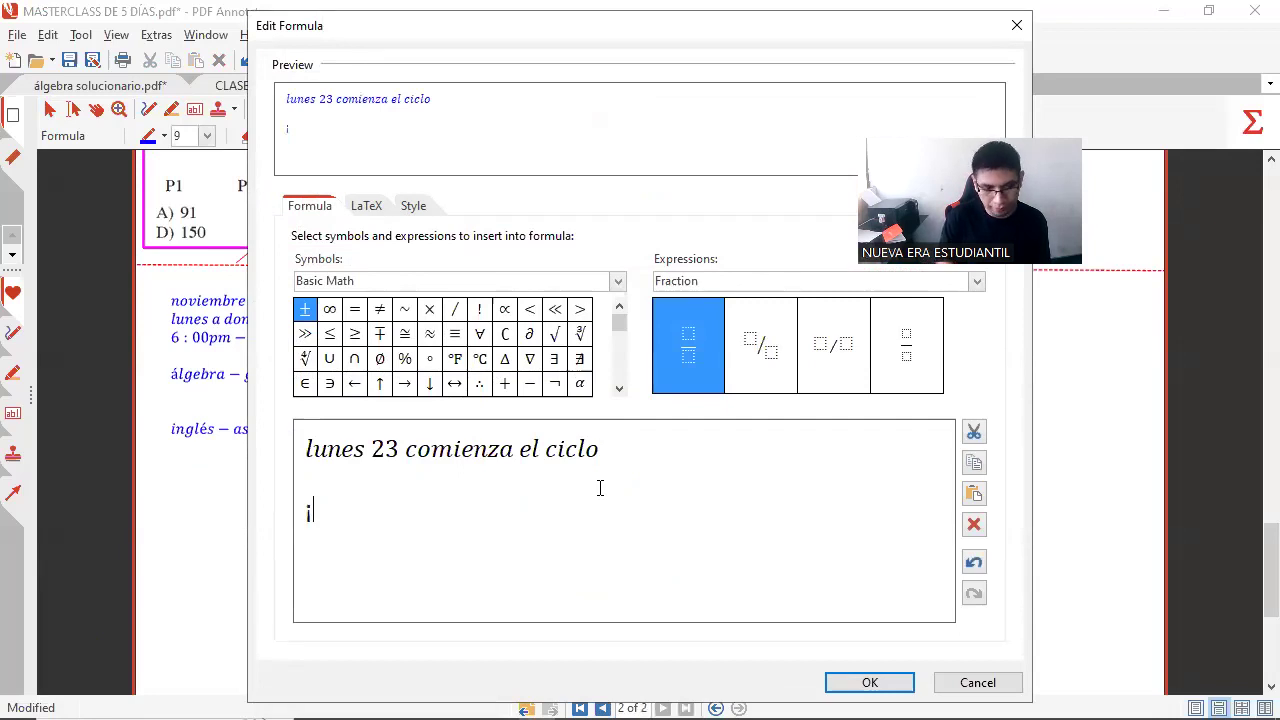
text(in)
key(BackSpace)
key(BackSpace)
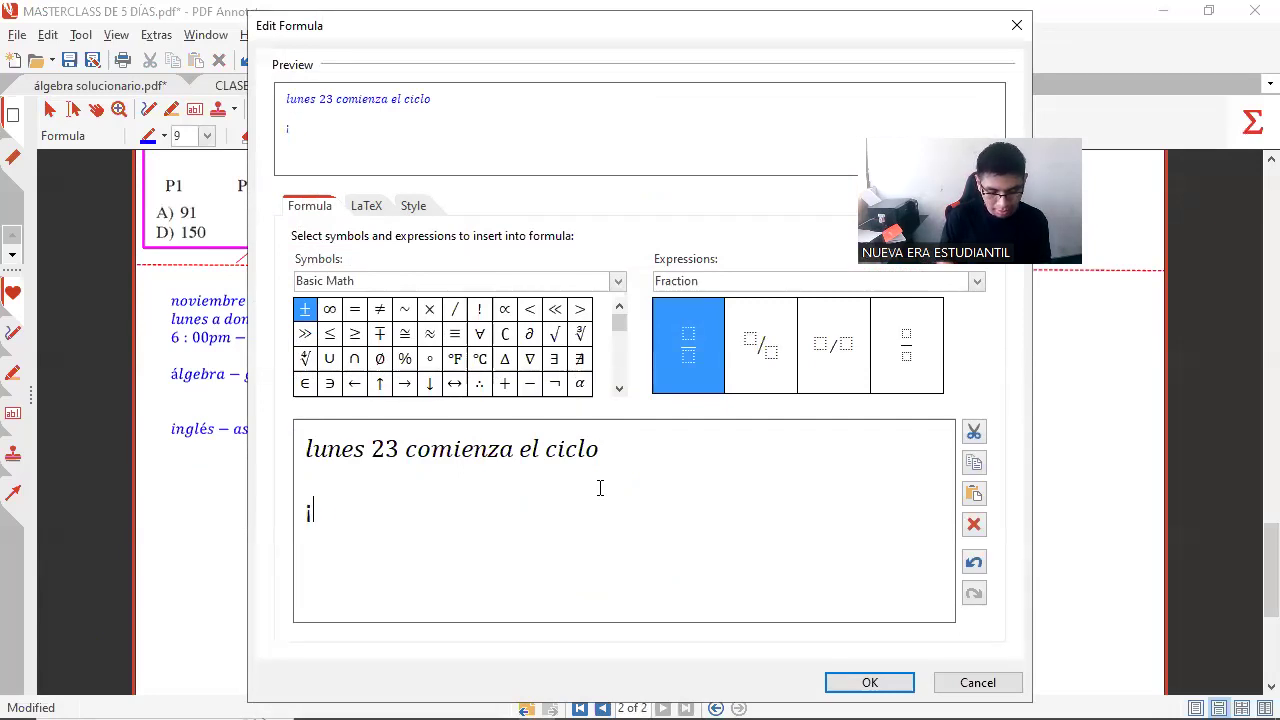
text(Inscri´cion)
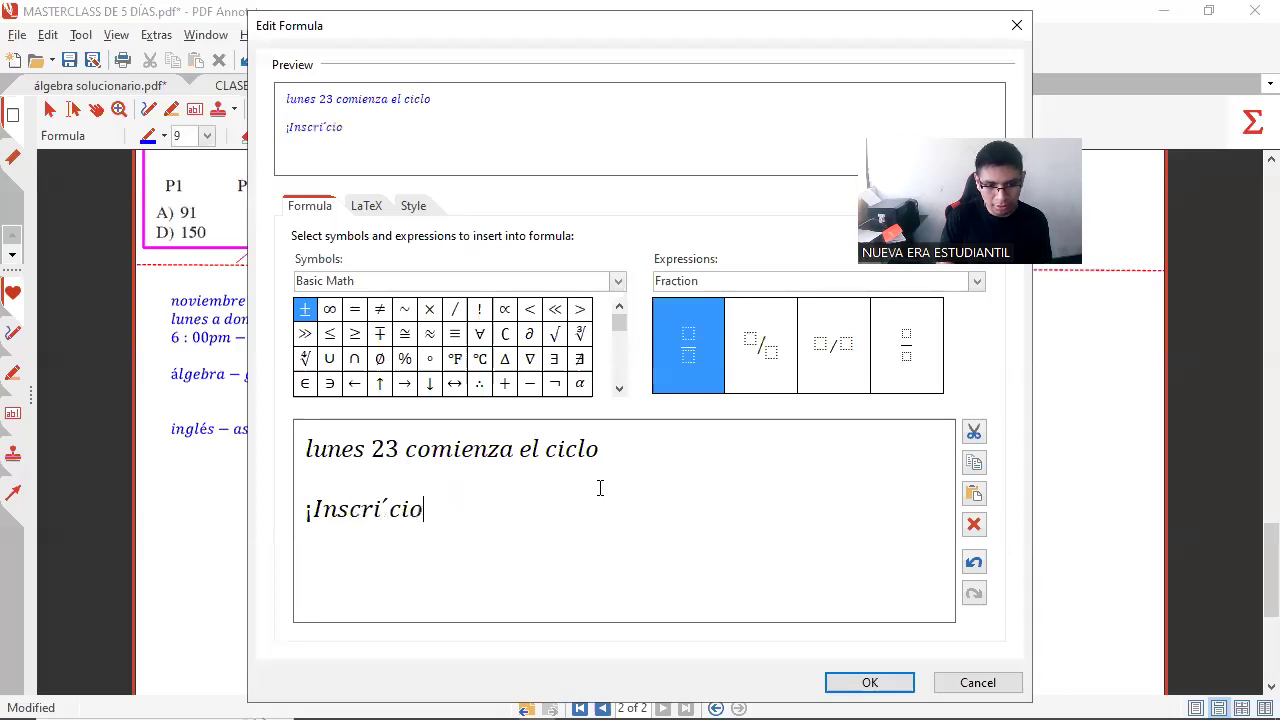
key(BackSpace)
key(BackSpace)
key(BackSpace)
key(BackSpace)
key(BackSpace)
text(pc)
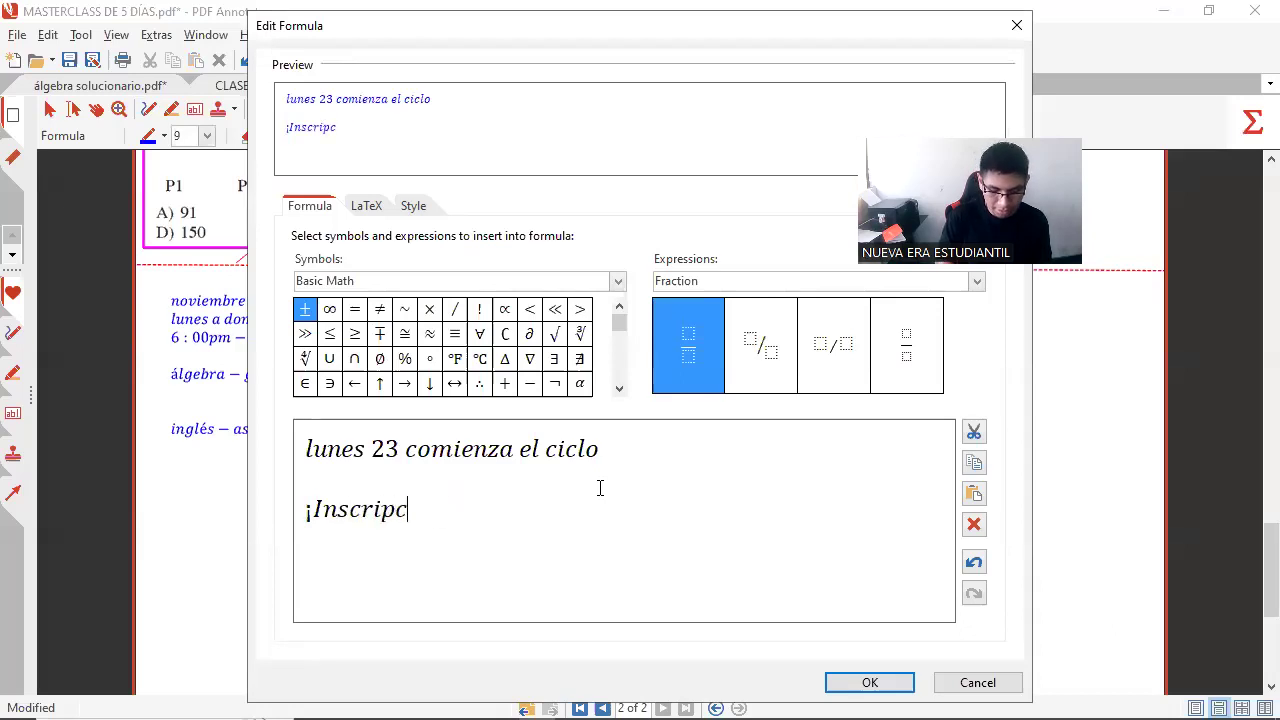
text(iones abiertas!)
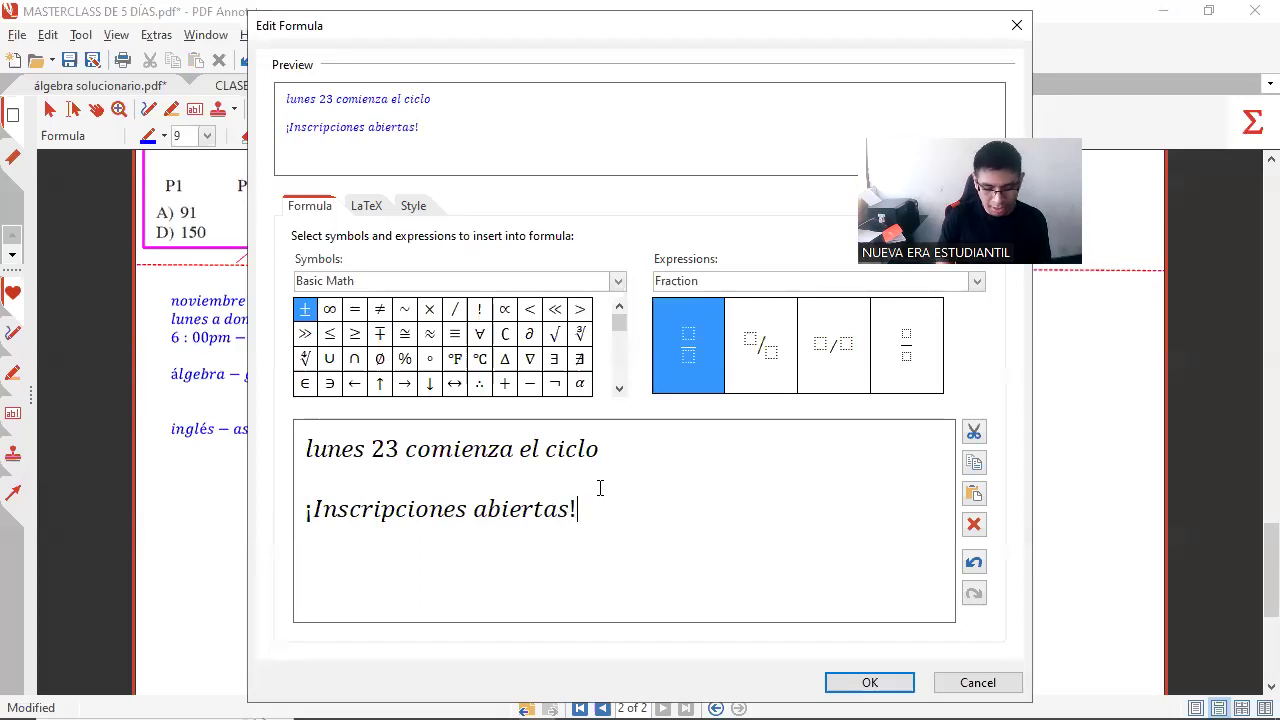
Add the line "lunes 5:00pm − 11:00pm" directly below "¡Inscripciones abiertas!" in the formula.
key(Return)
text(lun)
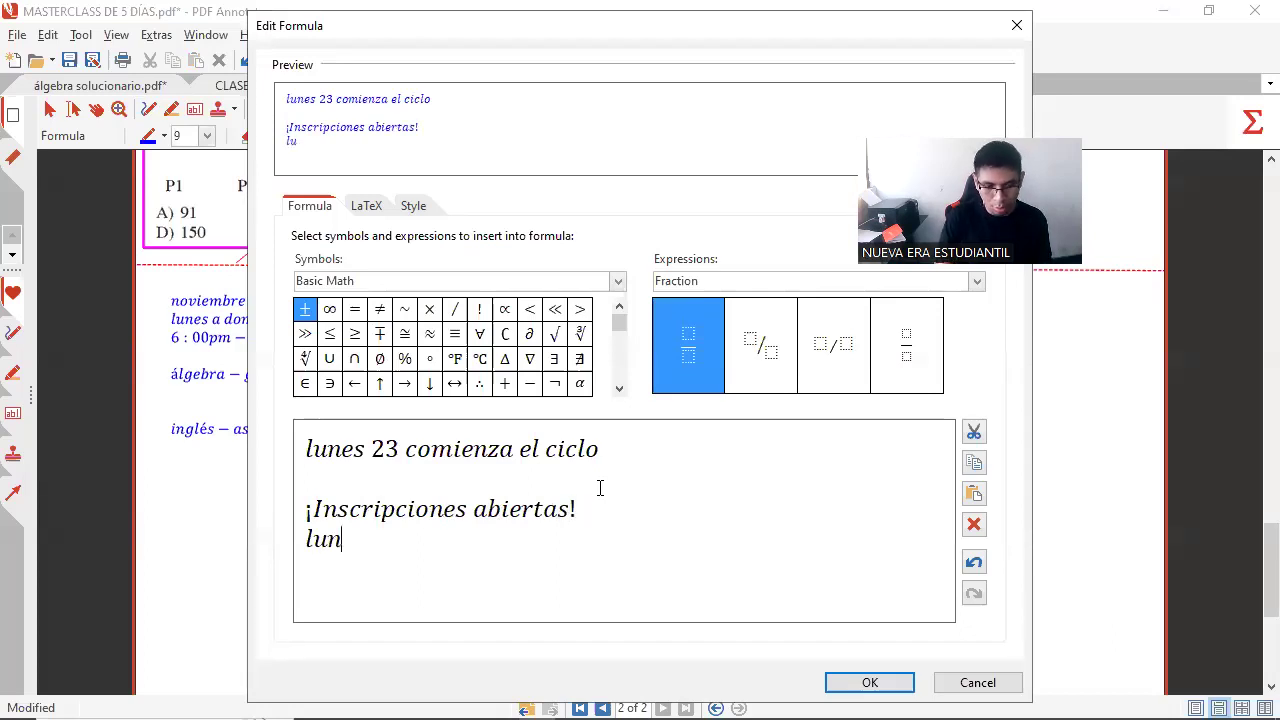
text(es 5:00pm)
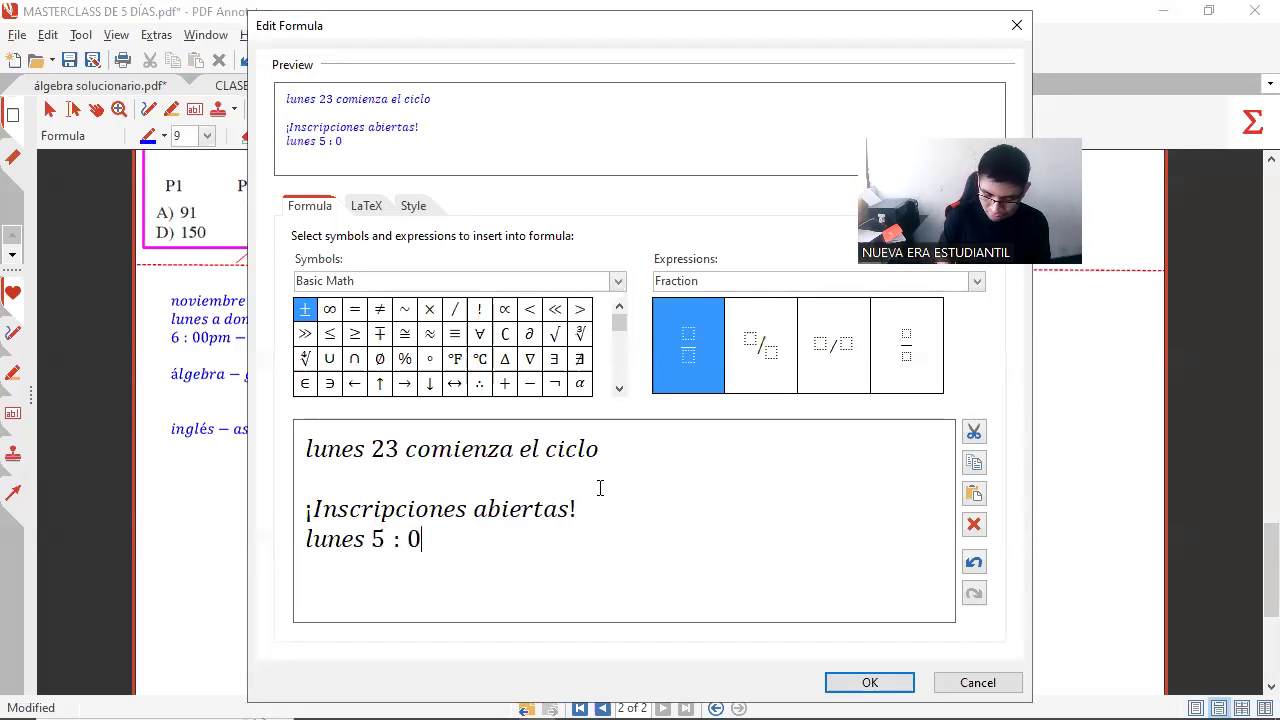
text(-11:00)
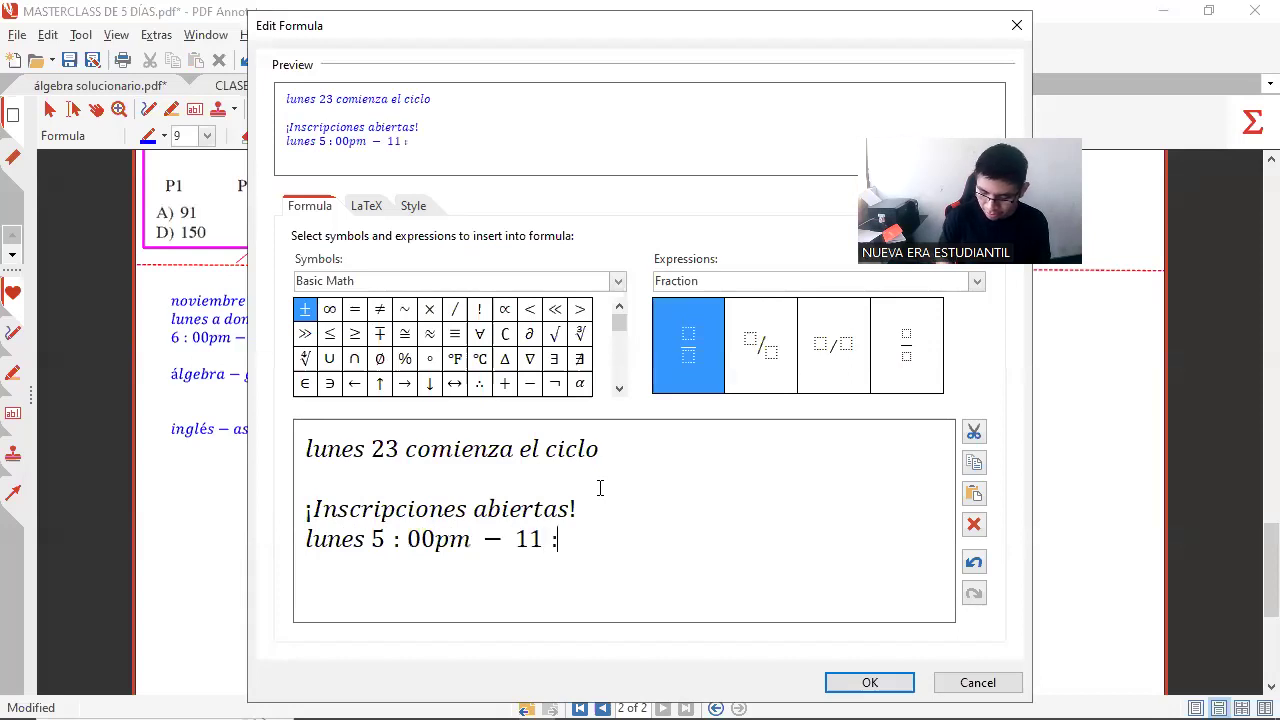
text(pm)
key(BackSpace)
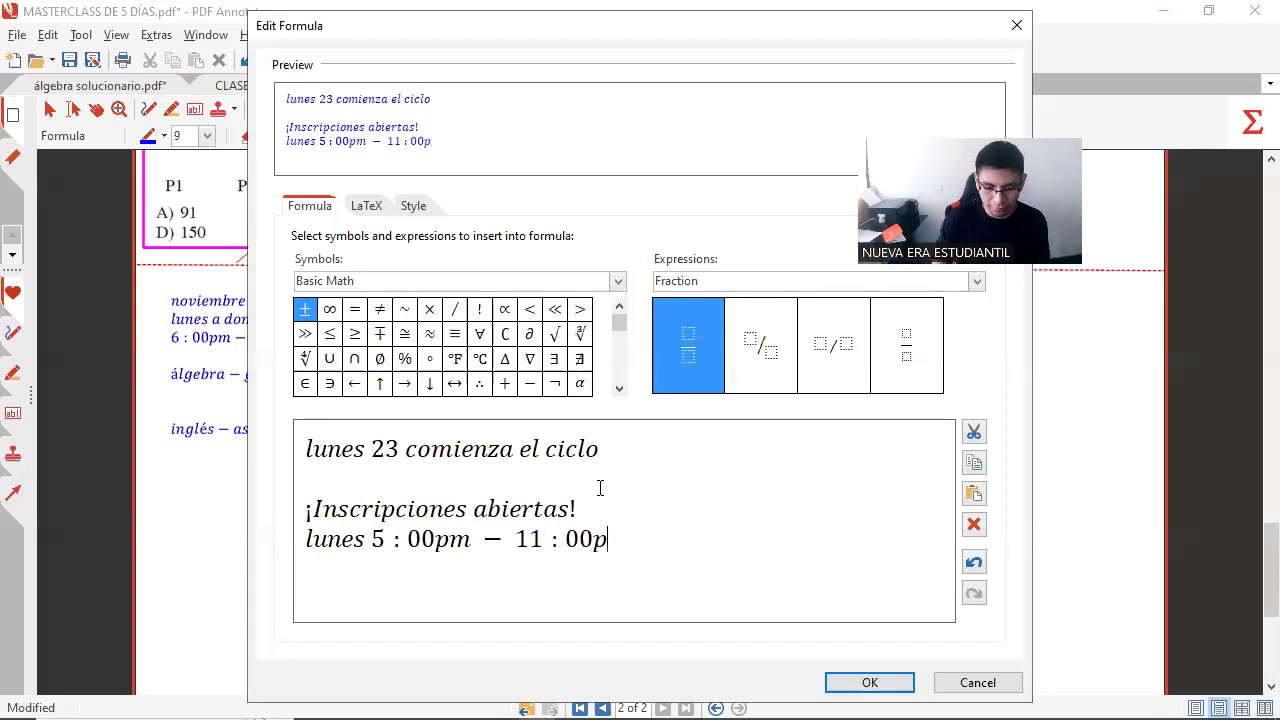
text(m)
Change the enrolment opening time to 5:00am, apply the formula and place it to the right of the "intermedio" label.
key(Left)
key(Left)
key(Left)
key(Left)
key(Left)
key(Left)
key(Left)
key(Left)
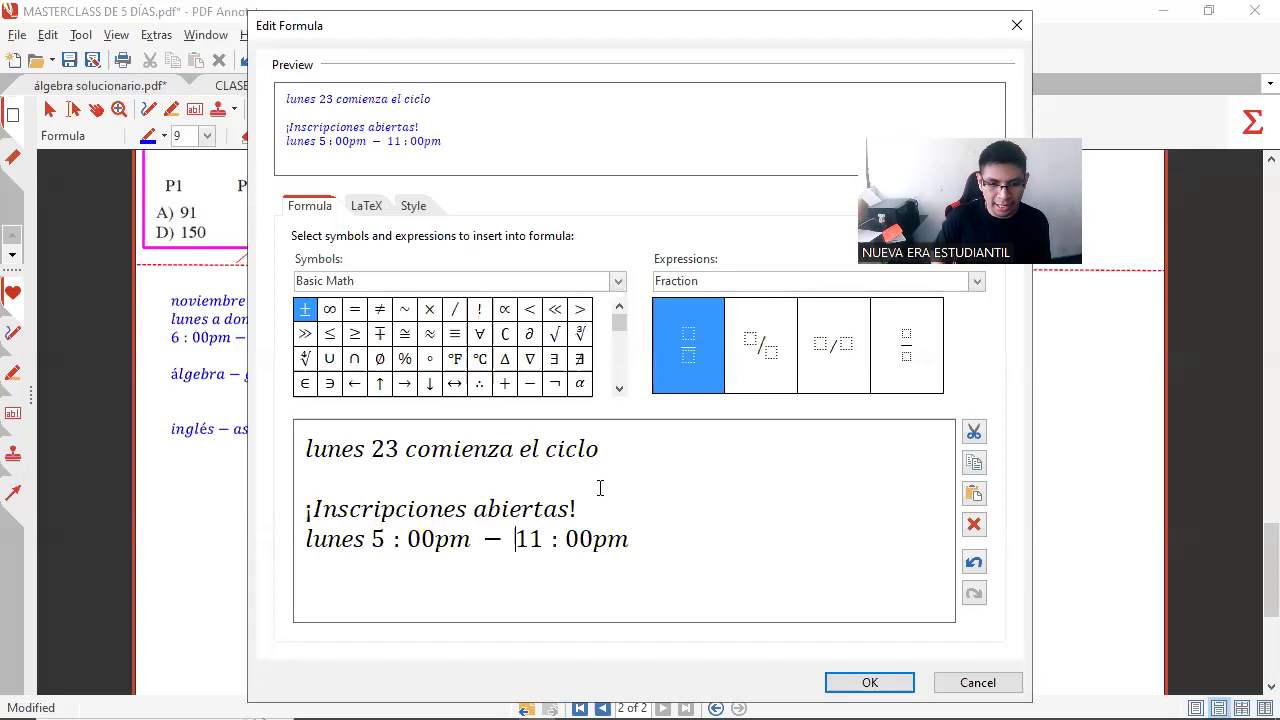
key(Left)
key(BackSpace)
text(a)
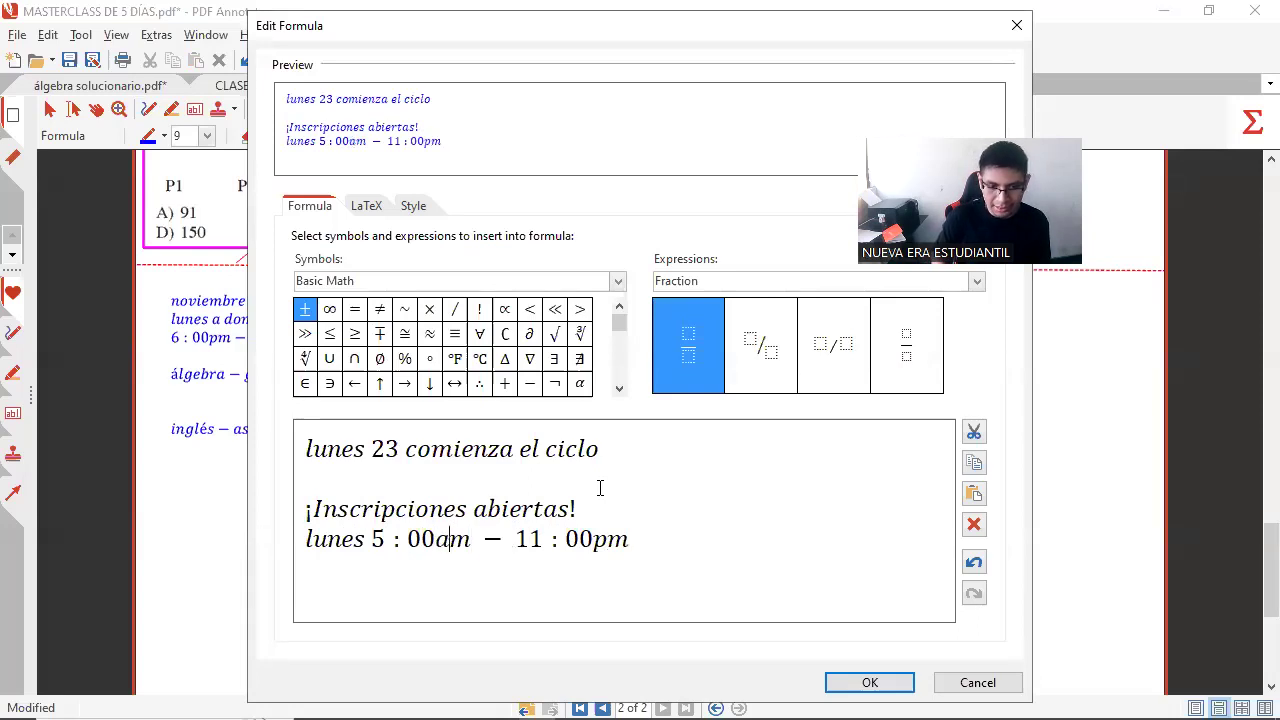
click(858, 682)
drag(847, 541, 833, 505)
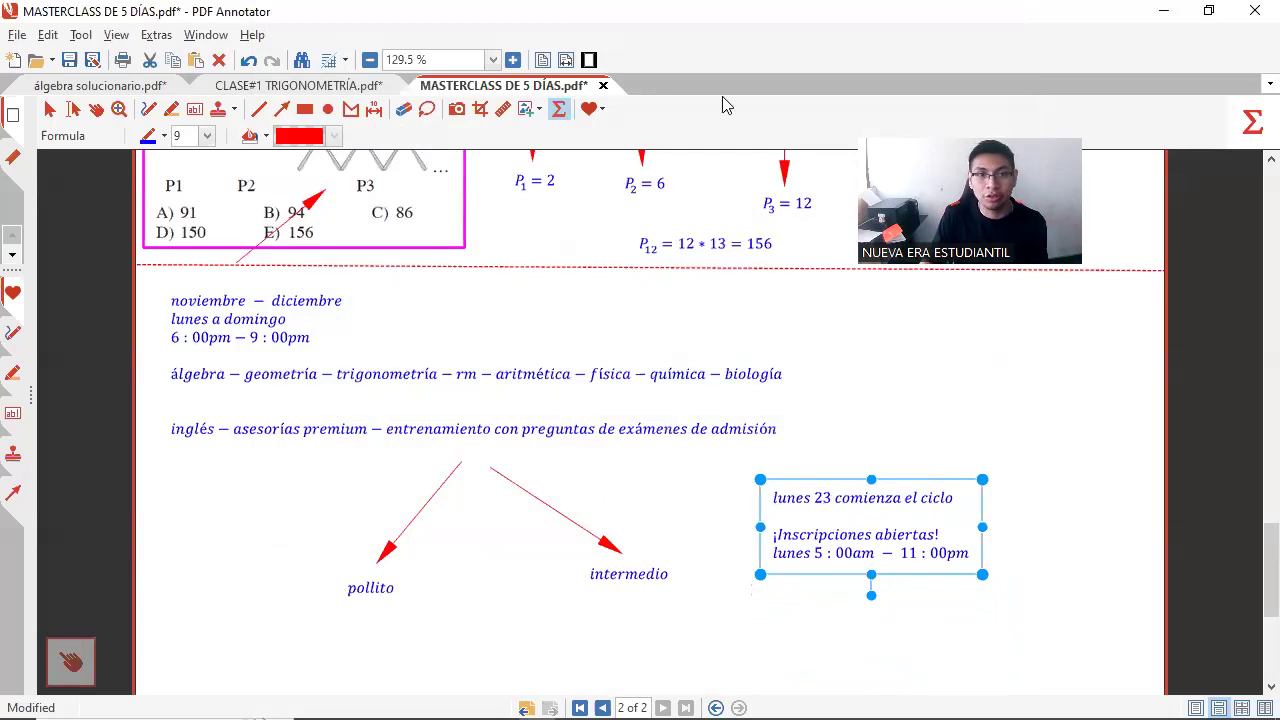
Create a formula reading "mensualidad = 300 soles" and place it below and between the "pollito" and "intermedio" labels.
click(566, 118)
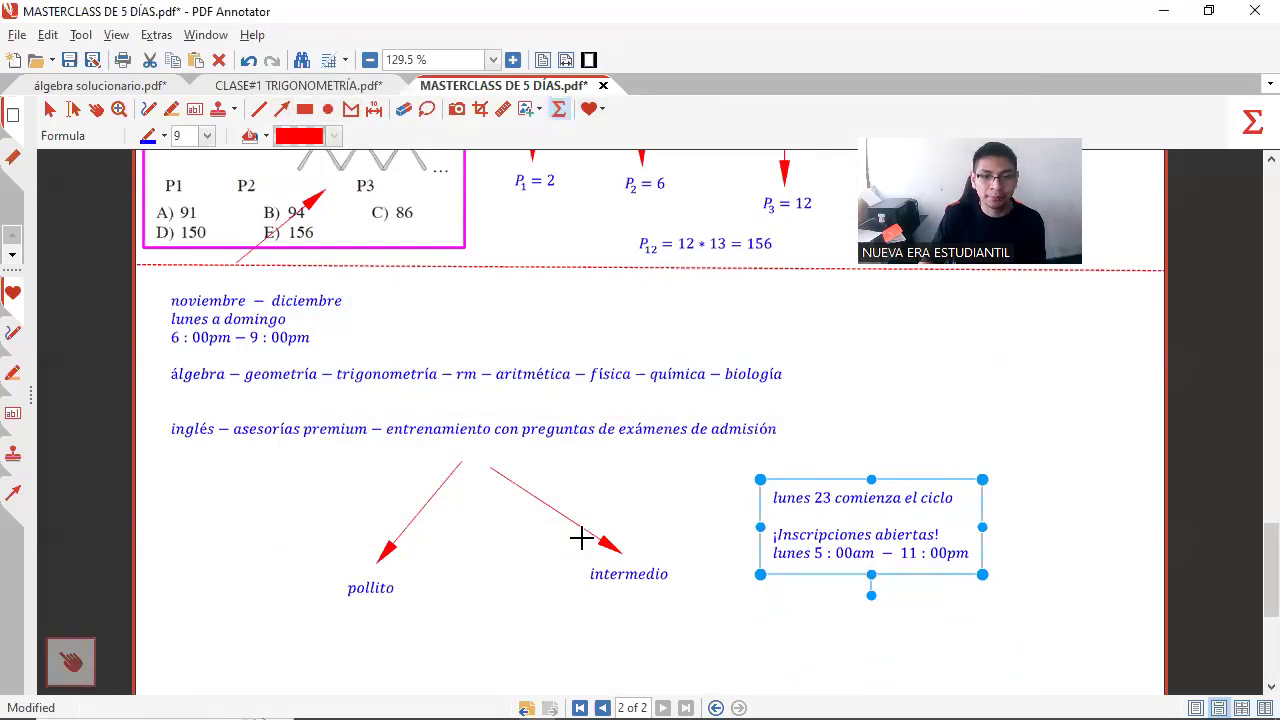
scroll(581, 538, down, 2)
click(529, 571)
text(mensualidd)
key(BackSpace)
text(ad )
text(é)
key(BackSpace)
text(= 300 soles)
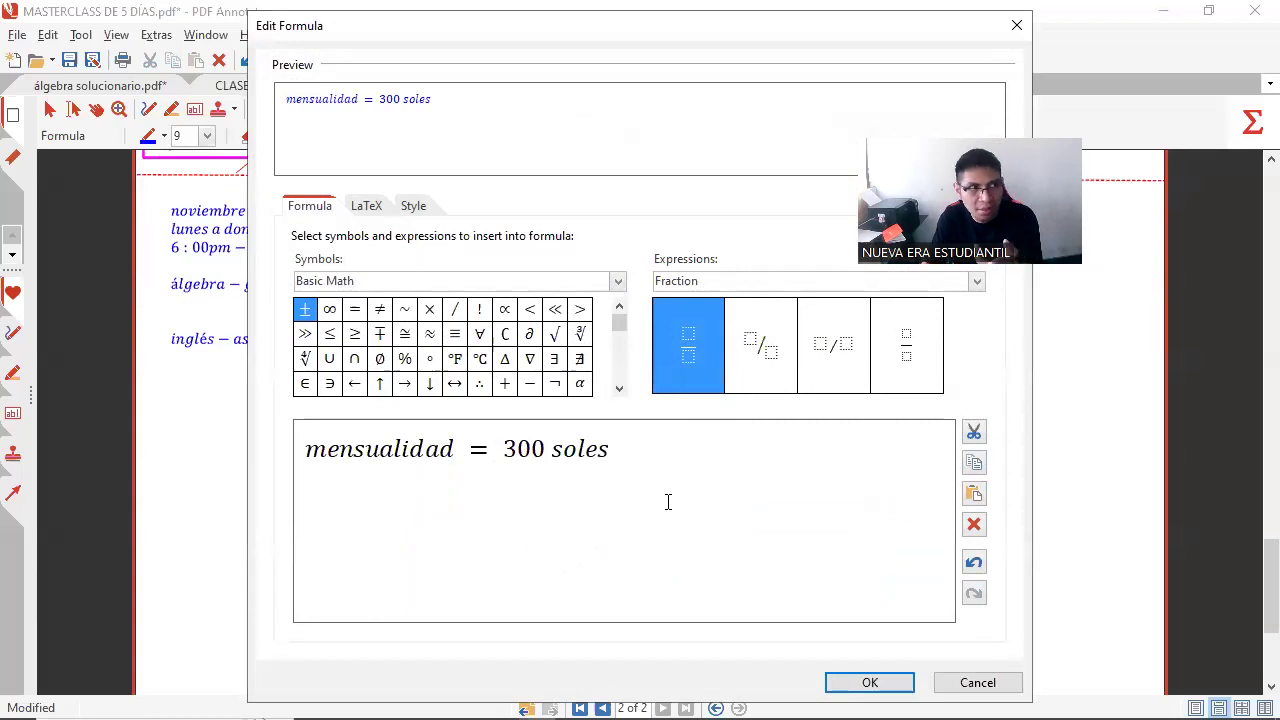
click(869, 683)
drag(628, 580, 545, 570)
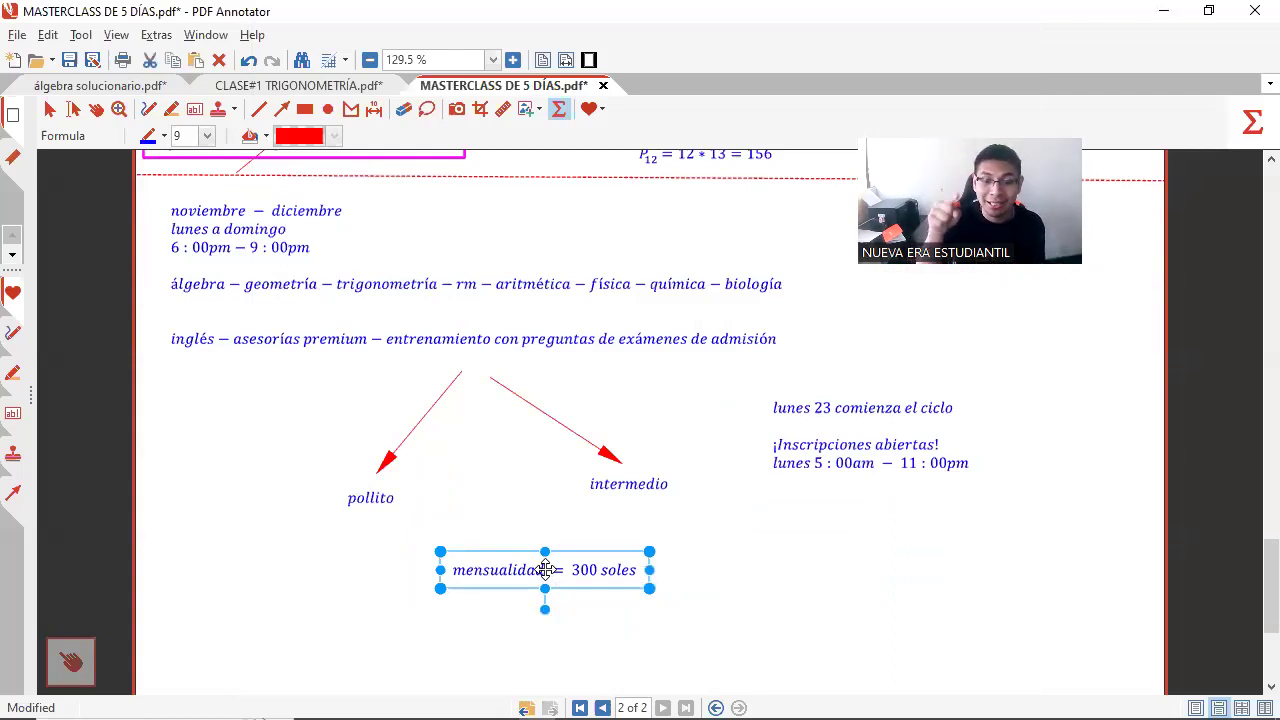
Move the price formula below the enrolment hours and rewrite it as "promoción de 300 soles por 2 meses".
drag(545, 570, 867, 507)
double_click(867, 507)
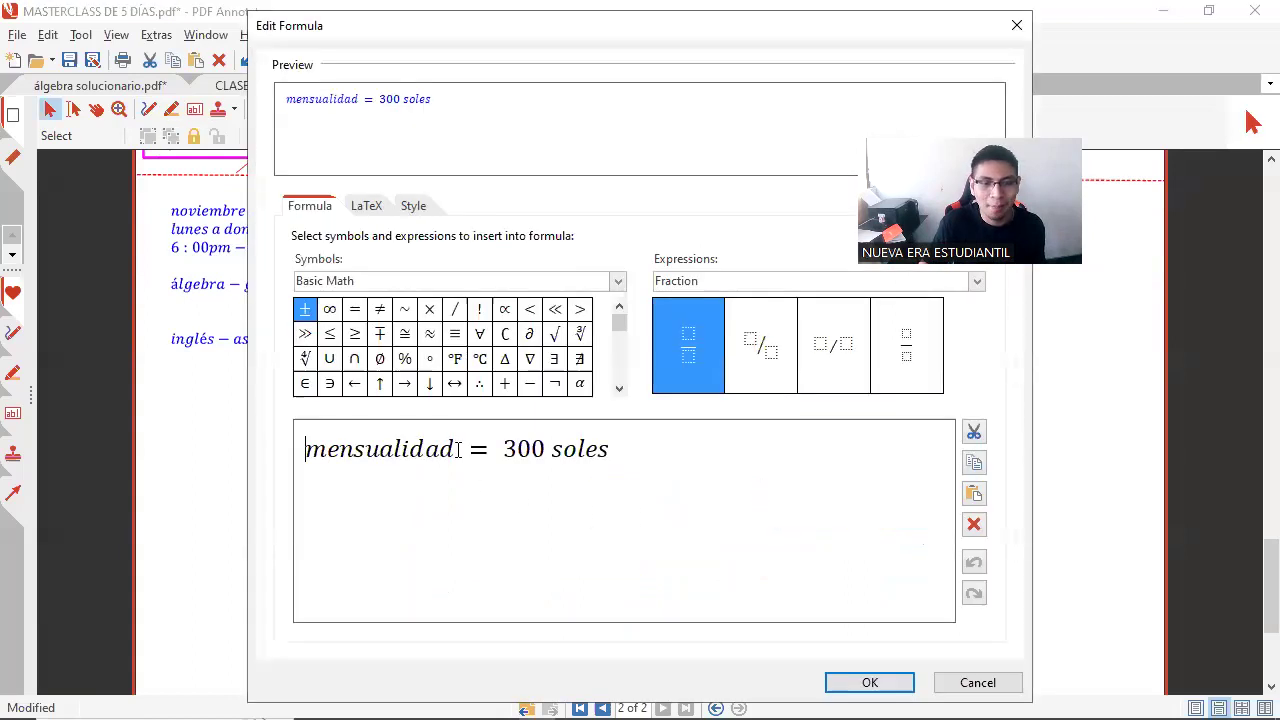
drag(489, 449, 311, 450)
text(promoción:)
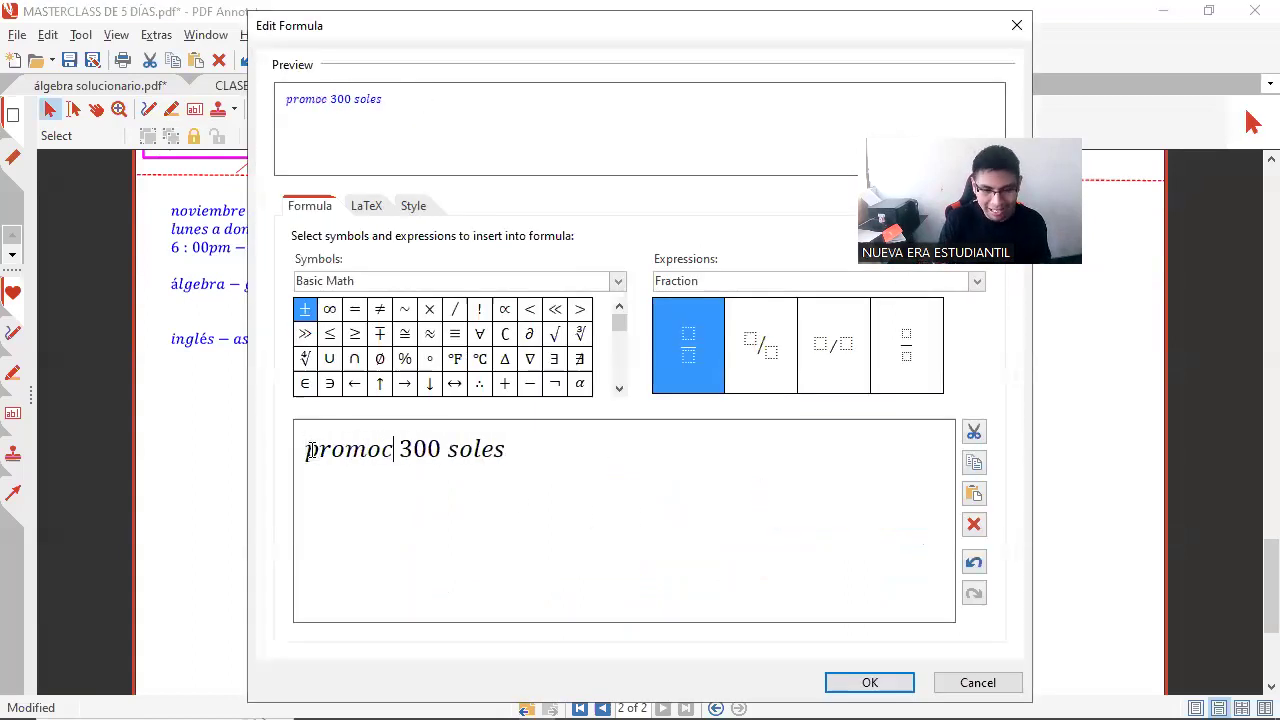
key(BackSpace)
text(de)
key(End)
text(por 2 mees)
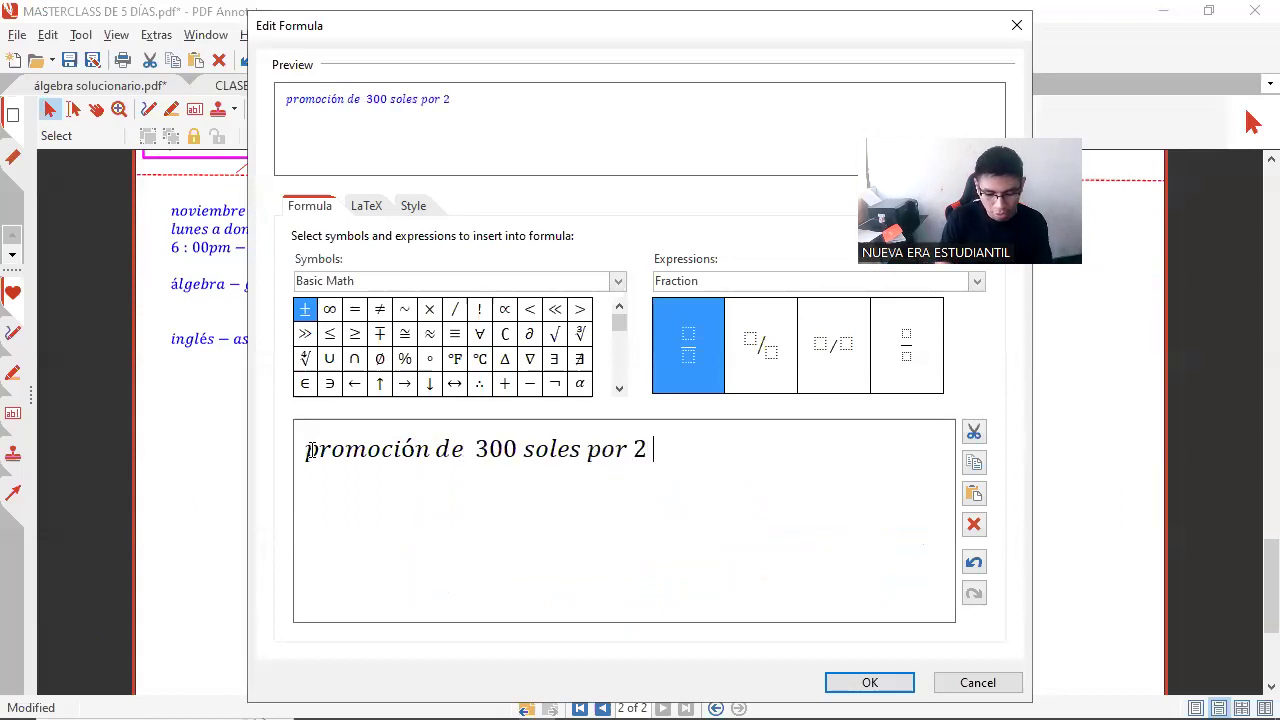
key(BackSpace)
key(BackSpace)
text(ses)
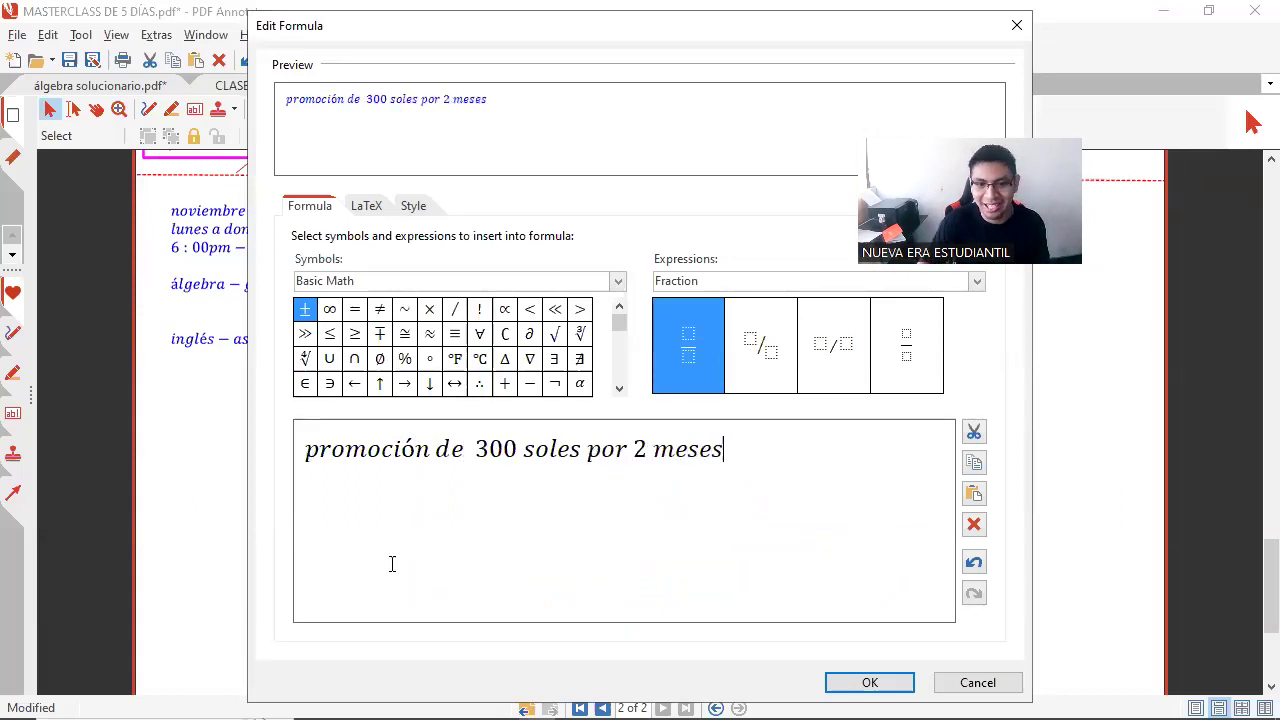
click(869, 683)
Position the promotion formula just beneath the enrolment hours and deselect it.
drag(877, 503, 860, 493)
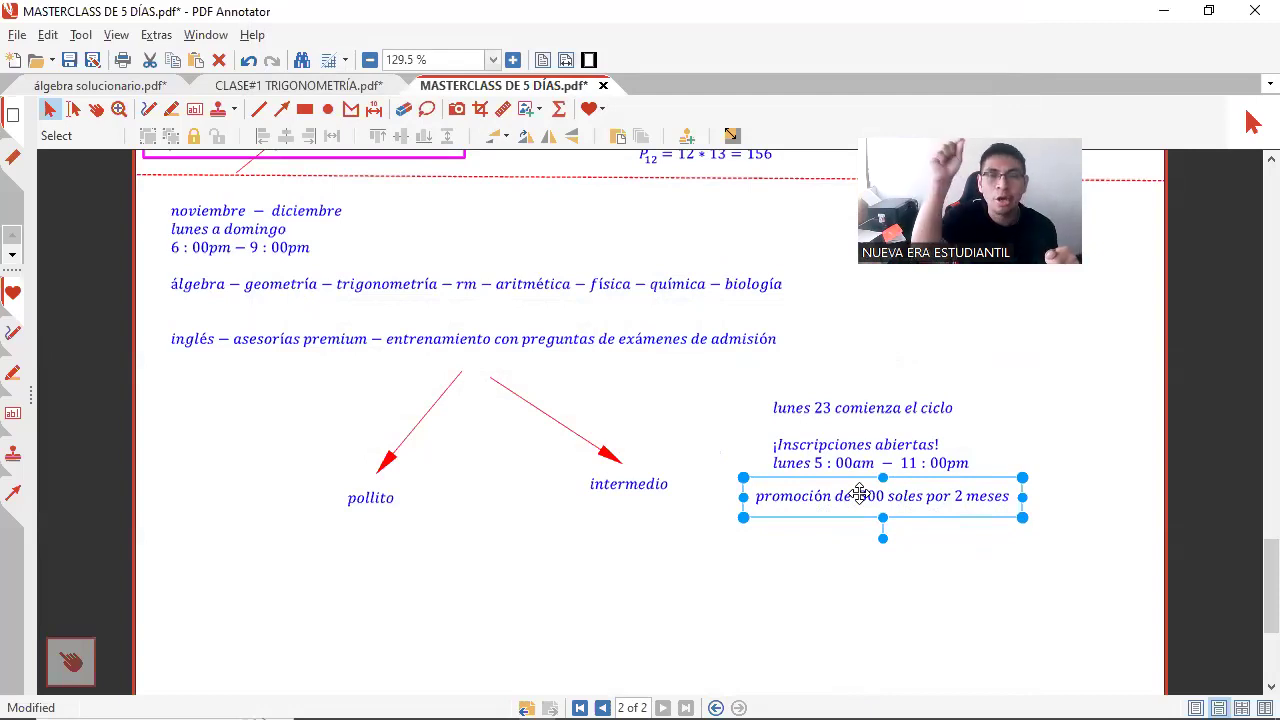
drag(860, 492, 855, 492)
click(952, 556)
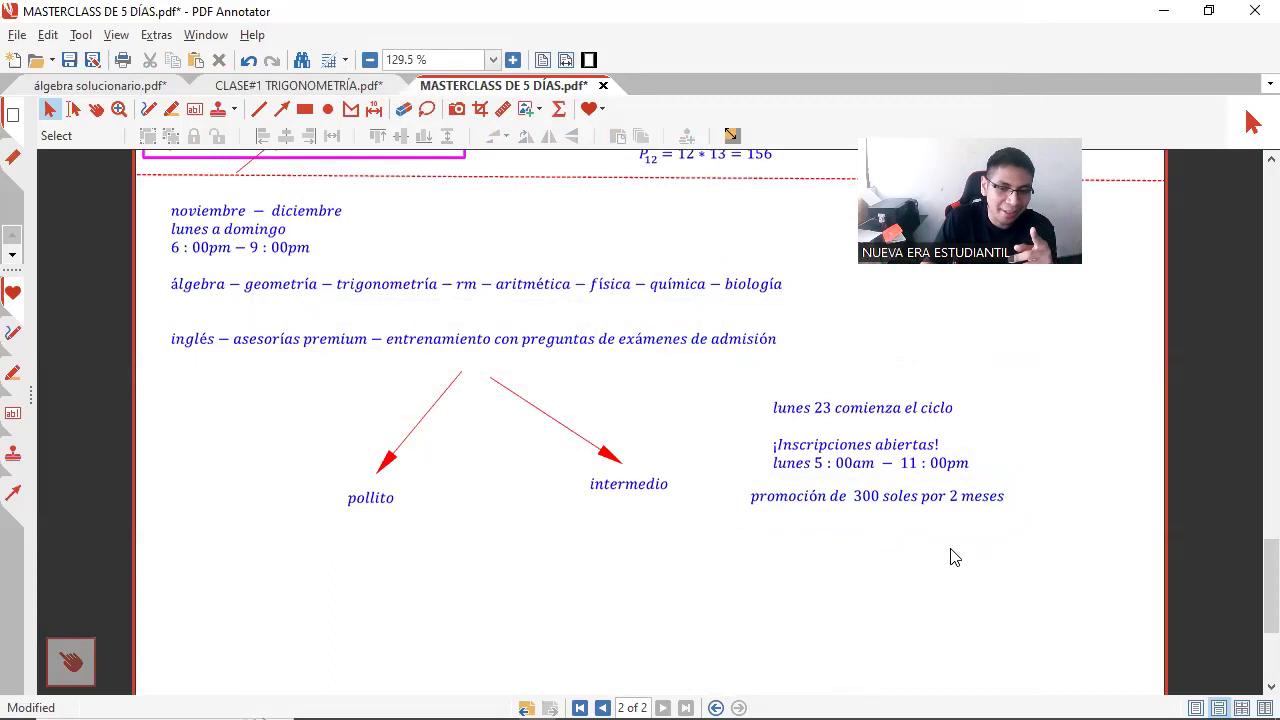
Start a new formula below the promotion line and write "Los primeros 15 estudiantes".
click(559, 109)
click(806, 570)
text(Los prium)
key(BackSpace)
key(BackSpace)
text(meros 15 e)
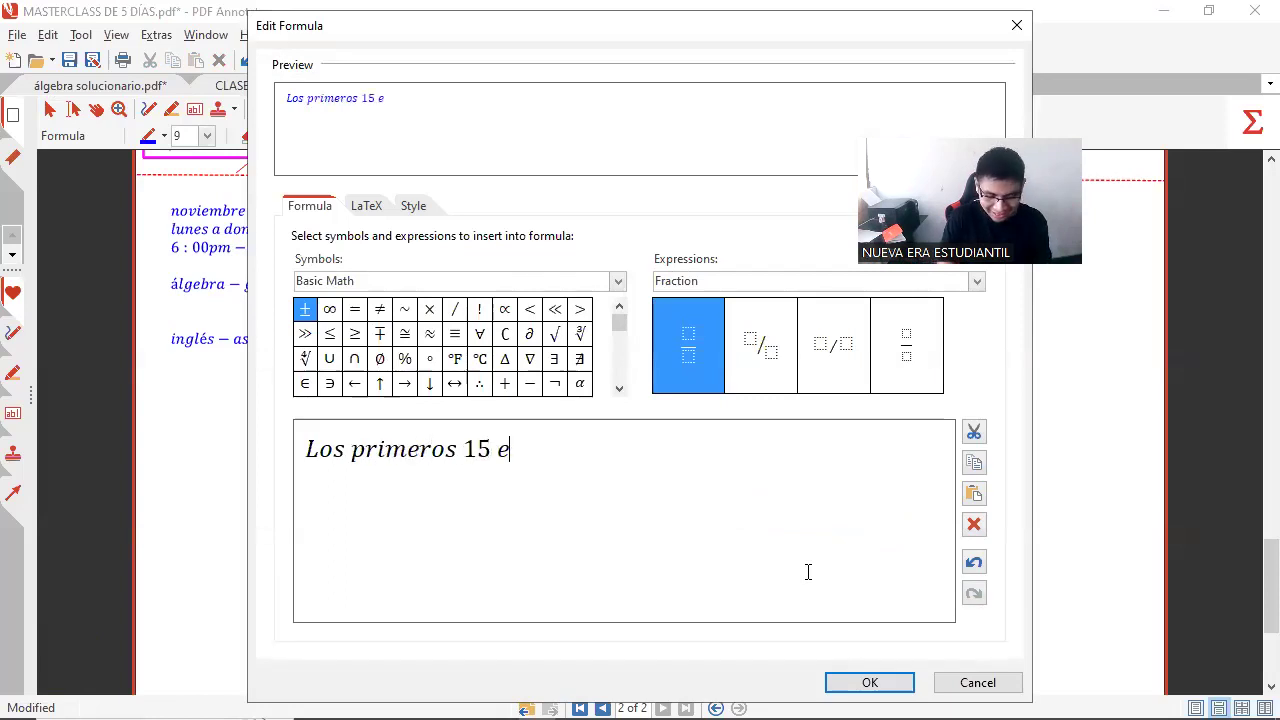
text(studiantes)
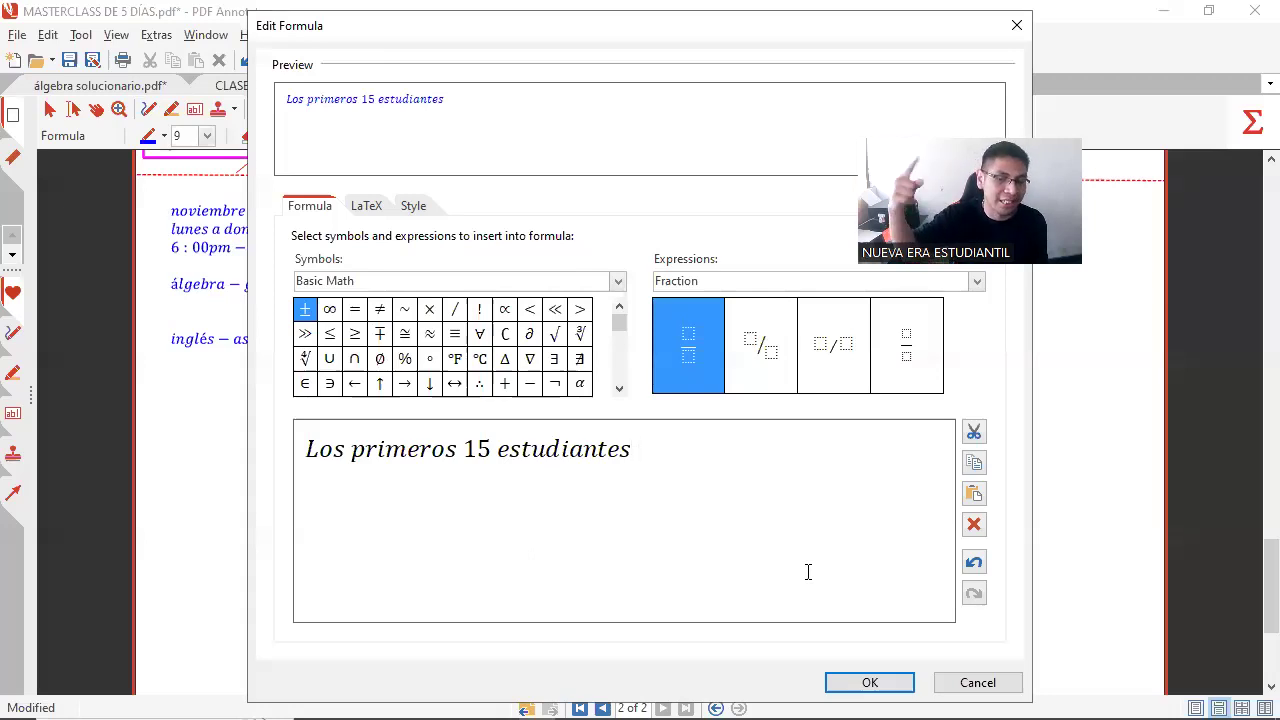
Add a second line "bonus exclusivo: enero (becado)", apply the formula and place it just beneath the promotion line.
key(Return)
text(bonus)
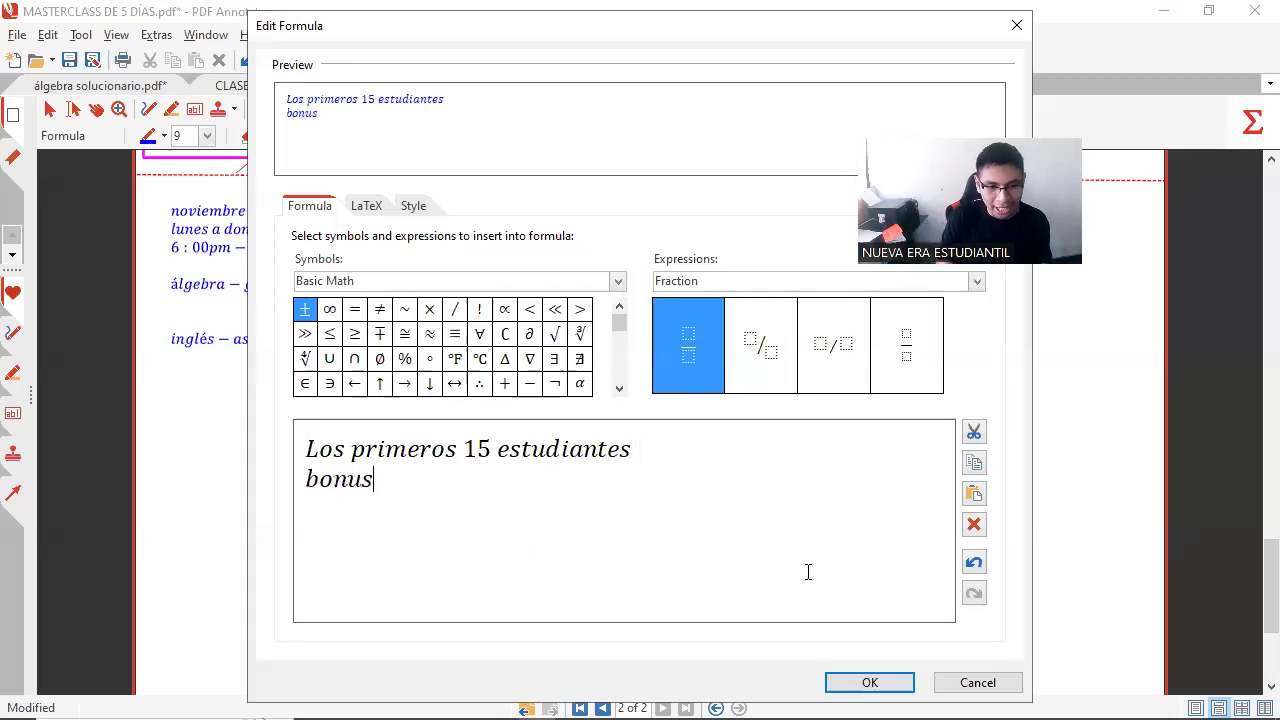
text( exclusivo;)
key(BackSpace)
text(: ene)
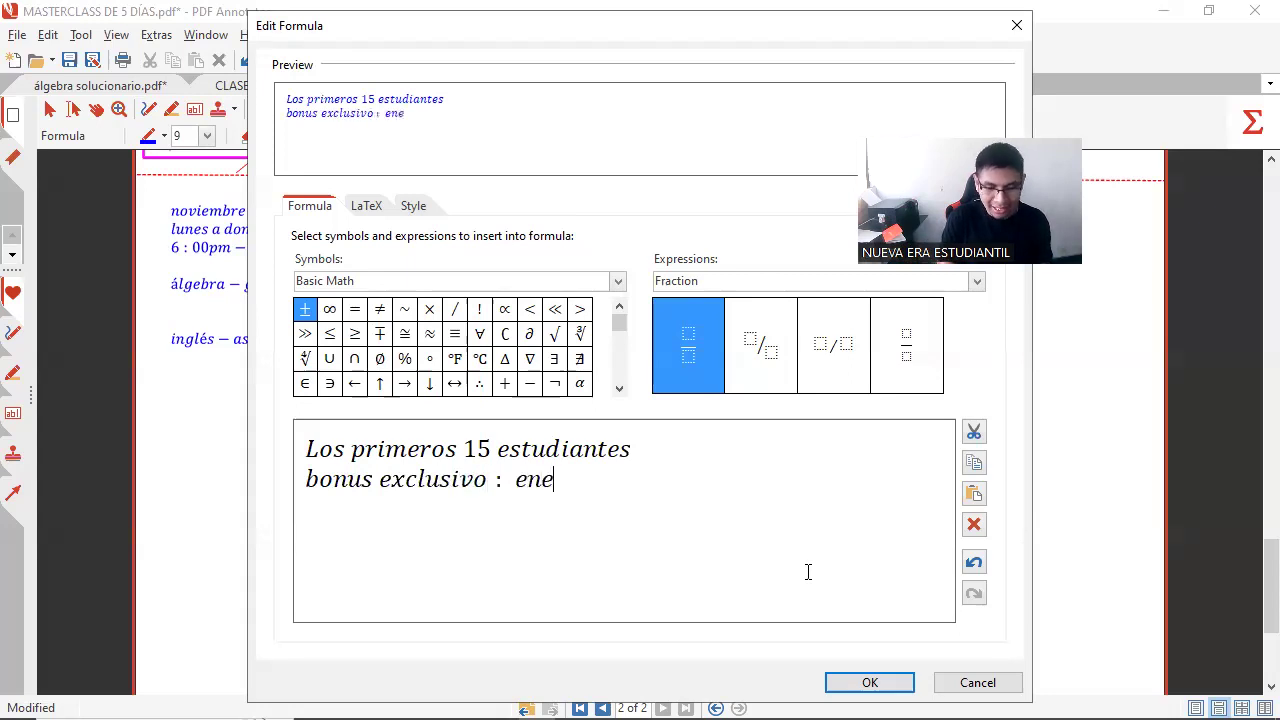
text(ro (becado)
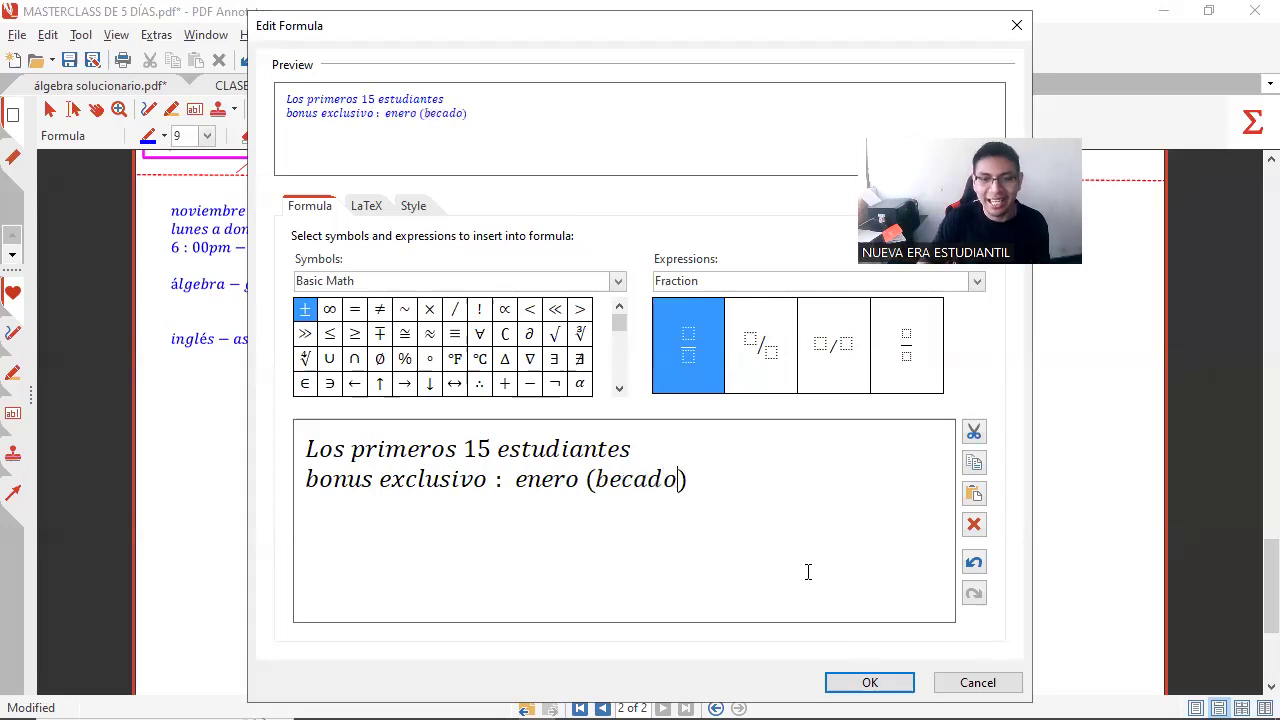
click(897, 690)
drag(825, 528, 843, 563)
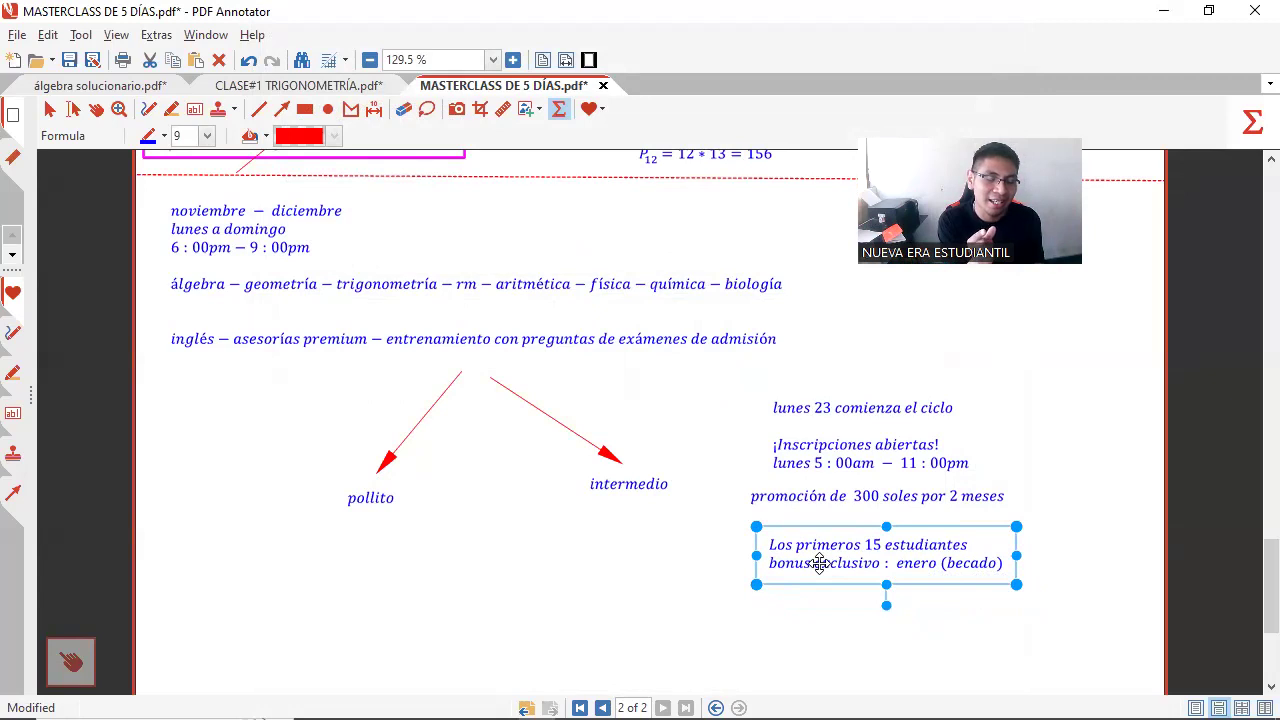
drag(819, 563, 815, 552)
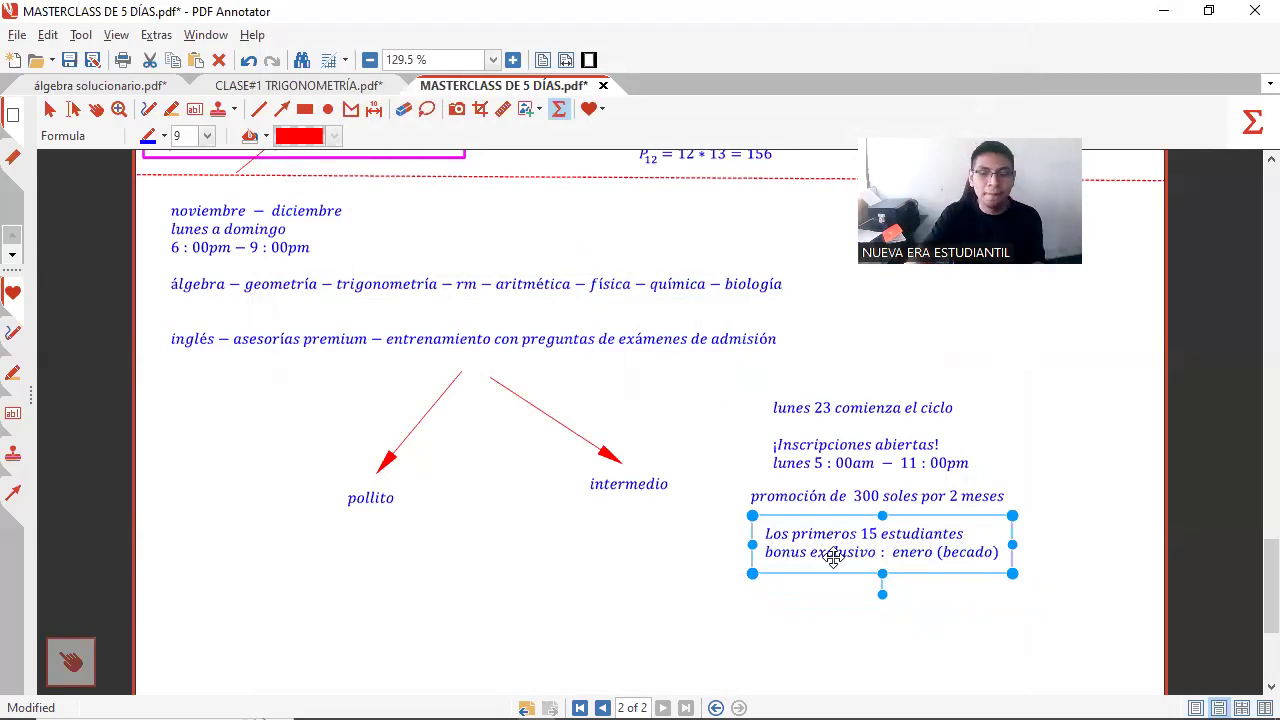
Draw a tall magenta rectangle in the blank area below the "pollito" label.
scroll(833, 557, down, 1)
click(305, 109)
scroll(306, 470, down, 3)
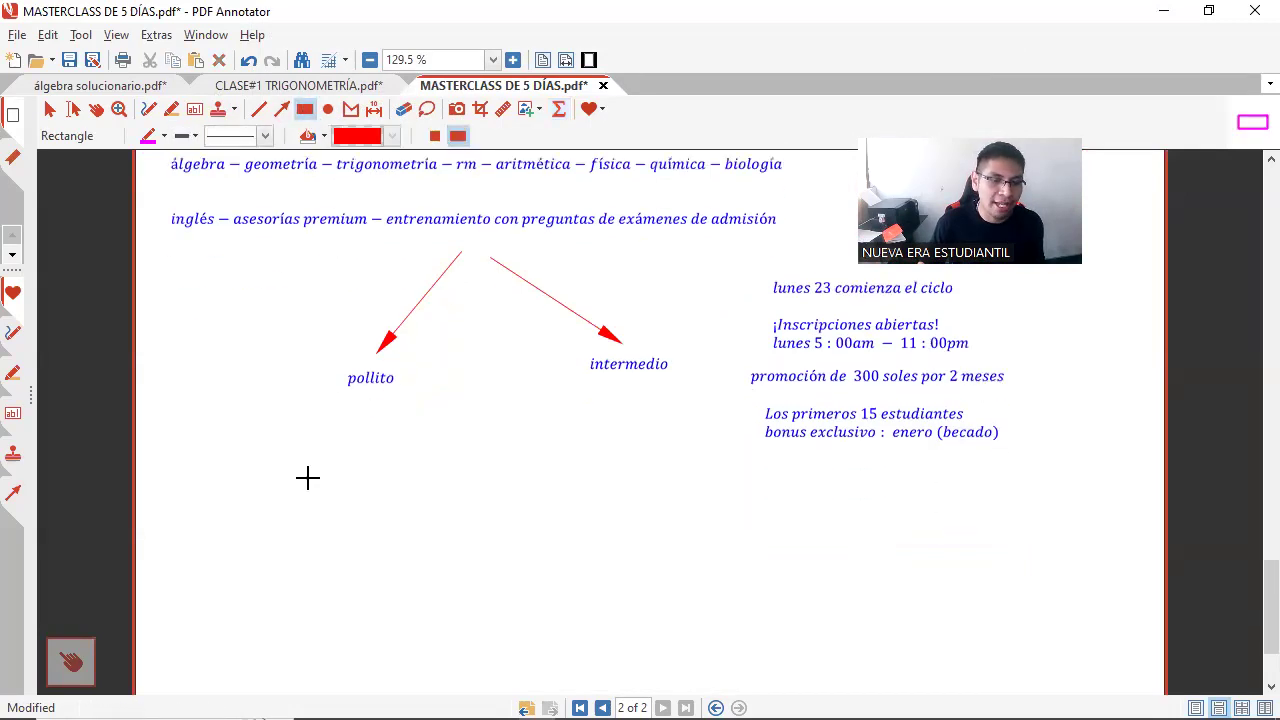
drag(185, 427, 369, 668)
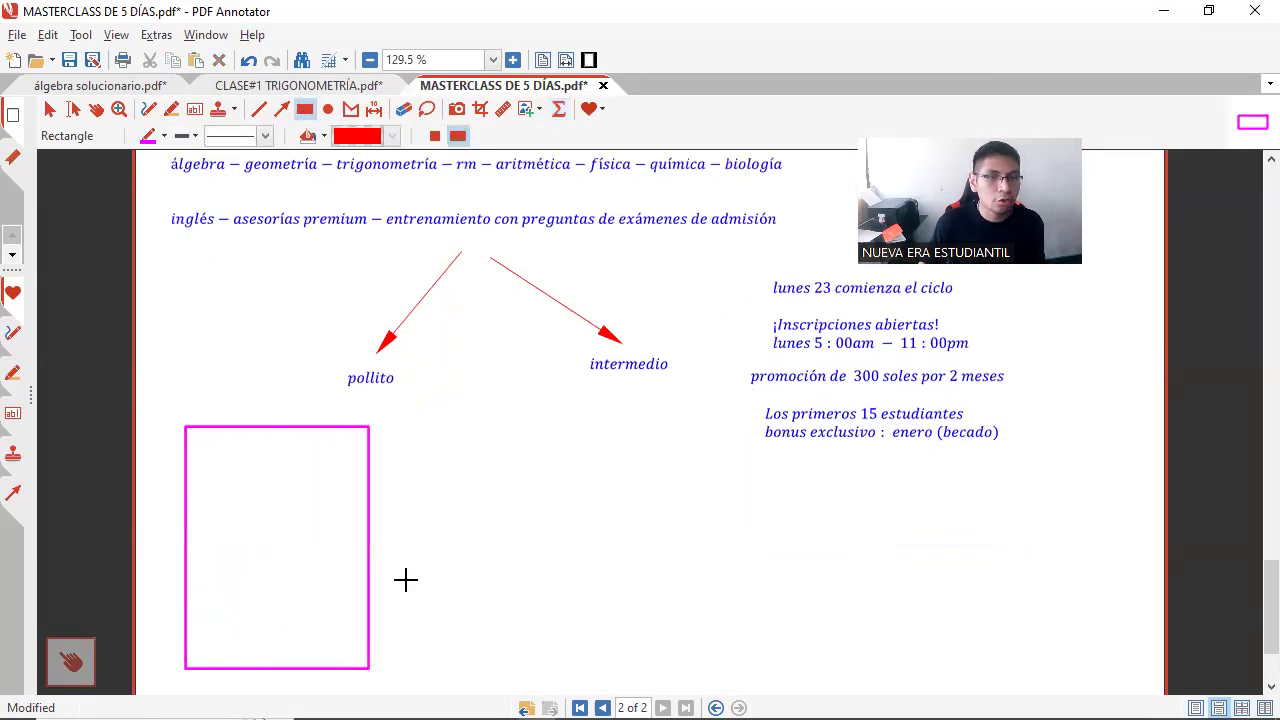
Start a new formula in the blank space beside the magenta rectangle.
click(559, 109)
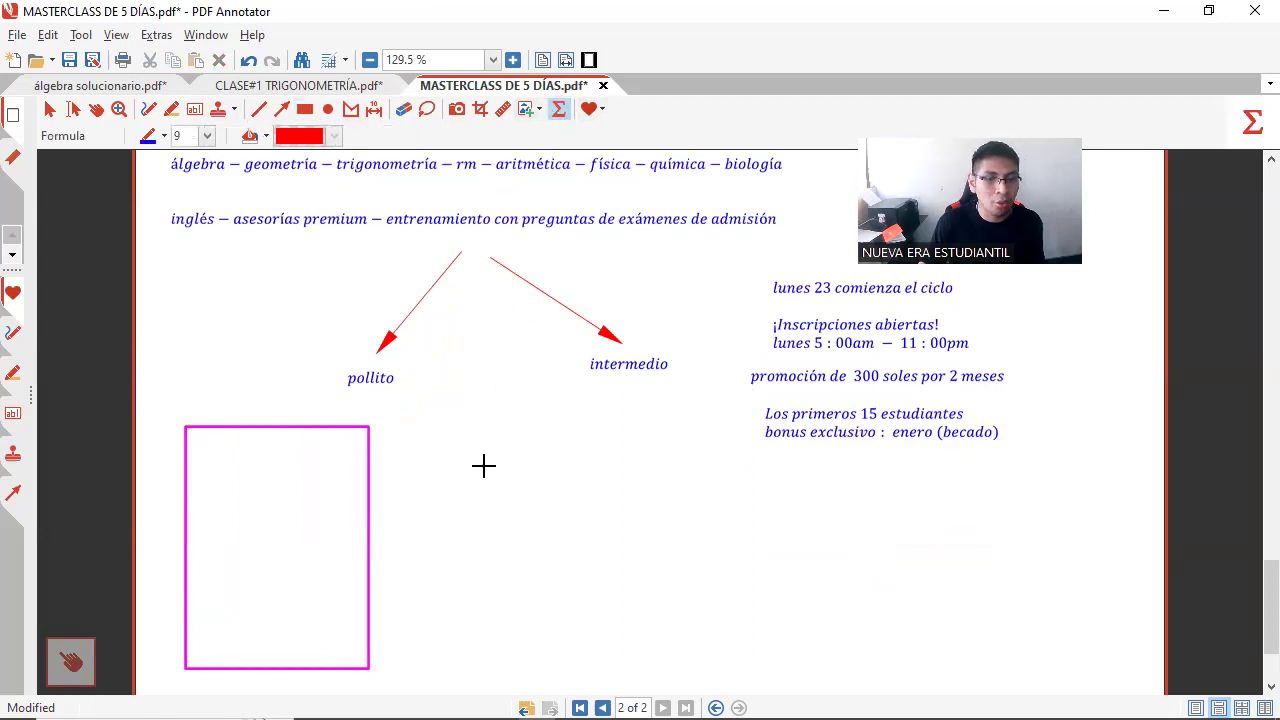
click(483, 461)
text(whsta)
key(BackSpace)
key(BackSpace)
key(BackSpace)
text(as)
key(BackSpace)
key(BackSpace)
key(BackSpace)
key(BackSpace)
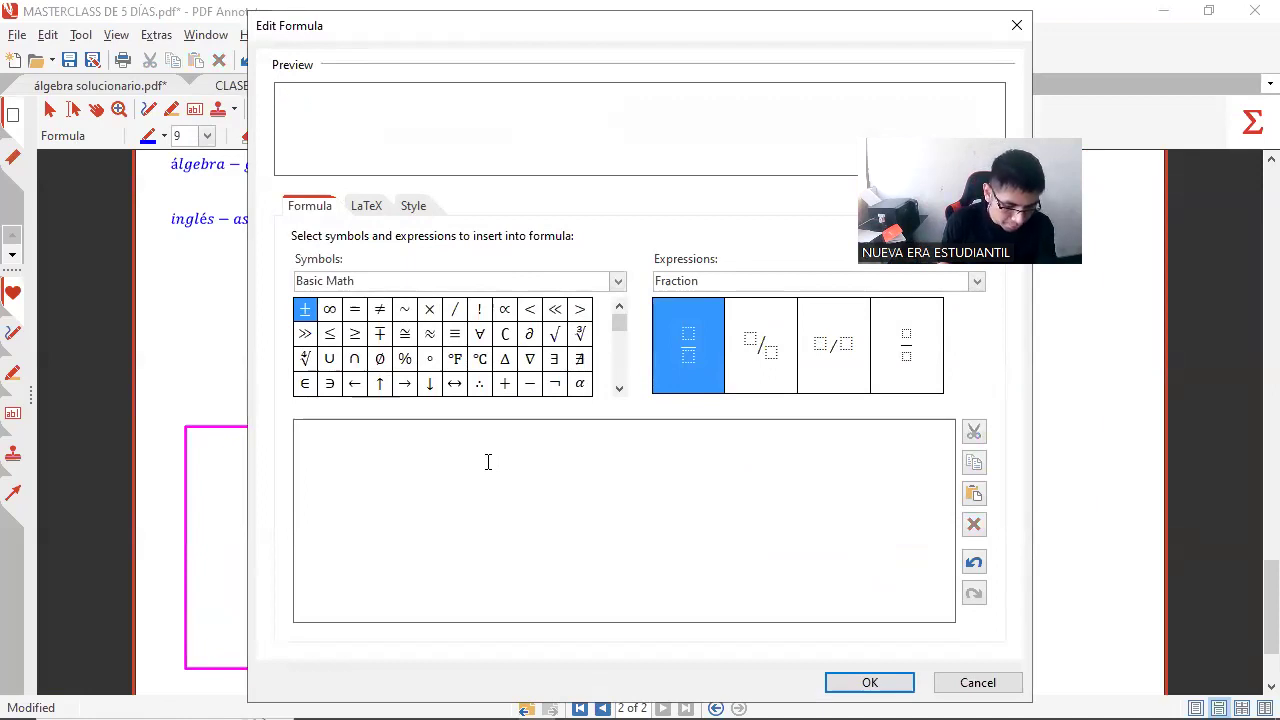
Write "Clases gratis de mate #", apply the formula and move it to the upper edge inside the magenta rectangle.
text(Calas)
key(BackSpace)
key(BackSpace)
key(BackSpace)
key(BackSpace)
text(lases g)
key(BackSpace)
text(gRSAT)
key(BackSpace)
key(BackSpace)
key(BackSpace)
key(BackSpace)
text(R)
key(BackSpace)
text(ratis de)
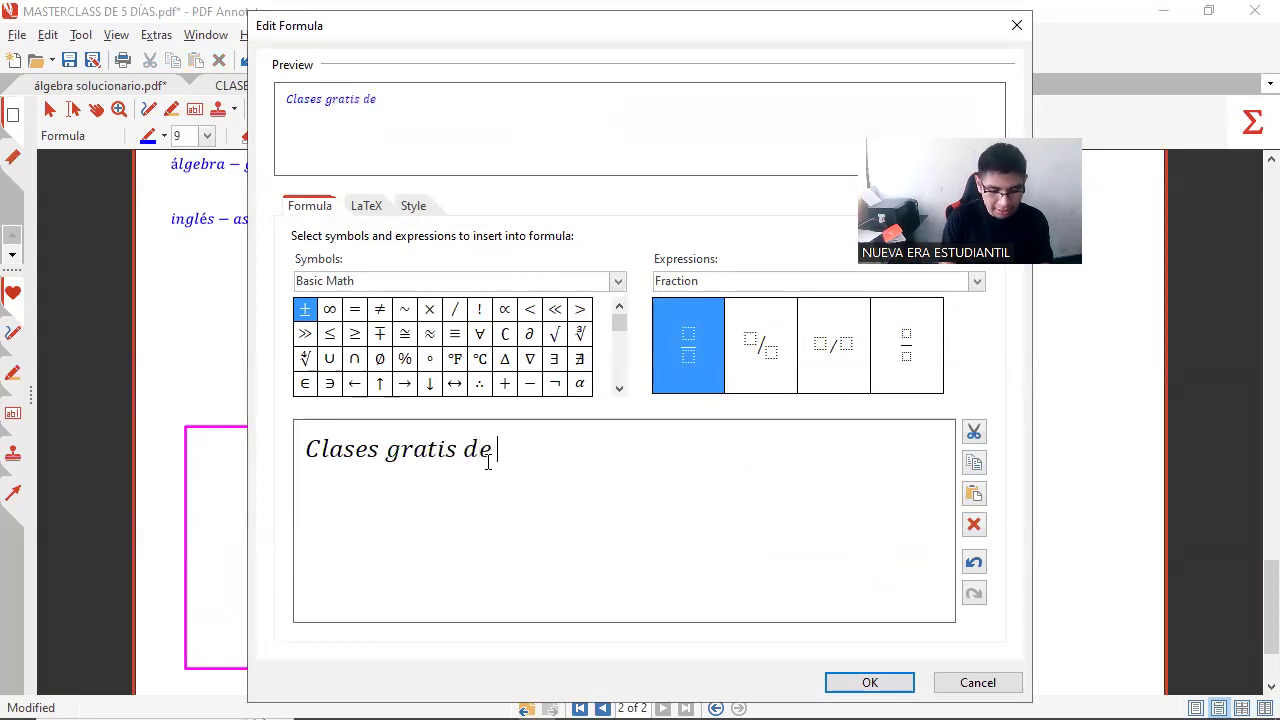
text( mate #)
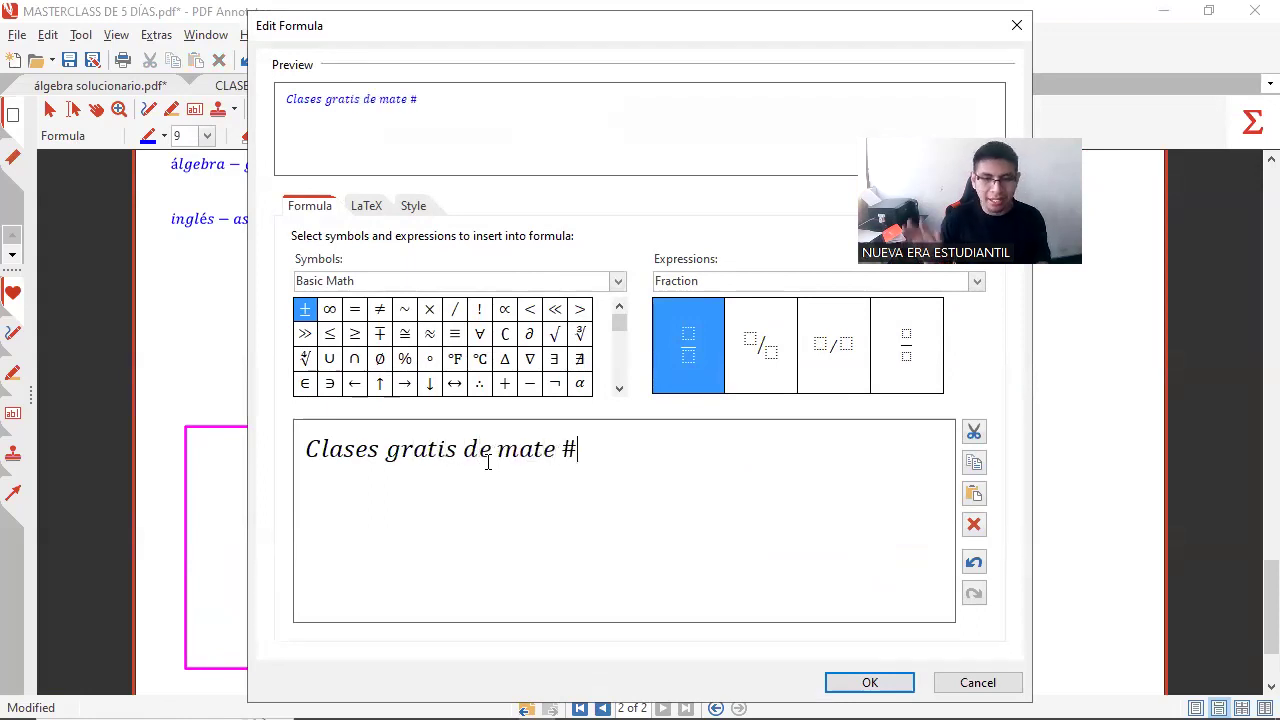
click(870, 683)
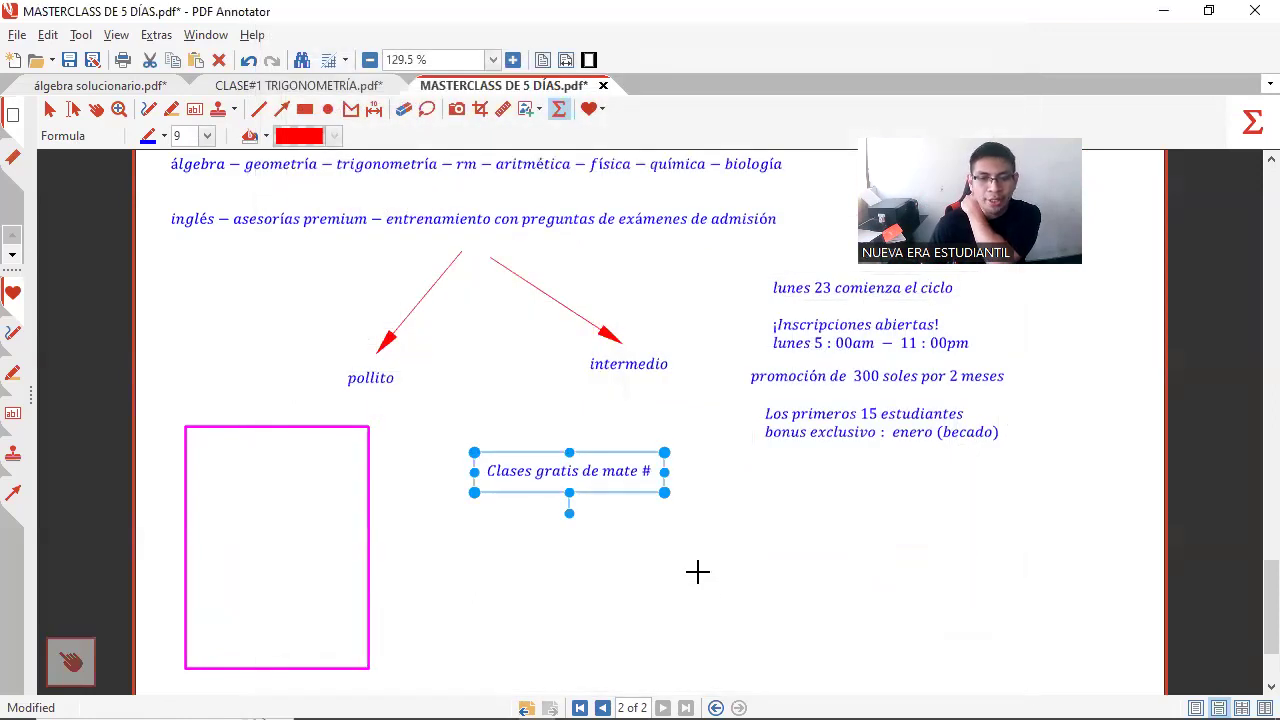
drag(592, 471, 307, 449)
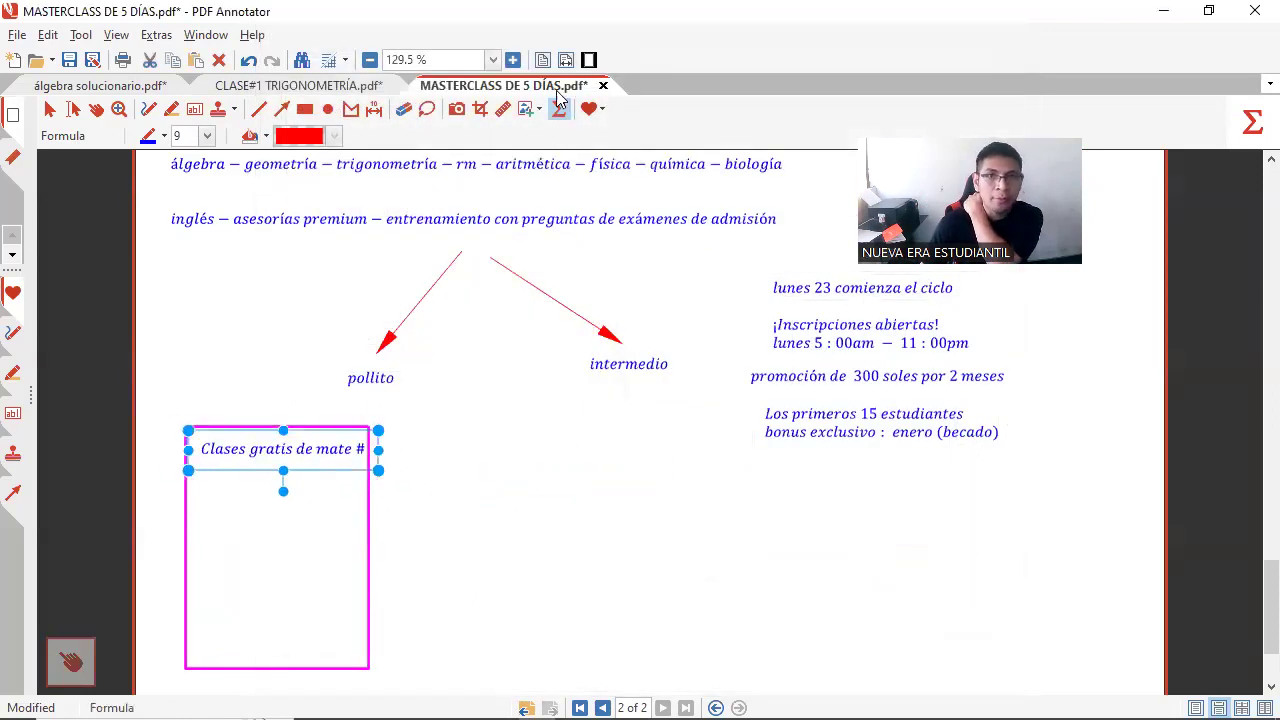